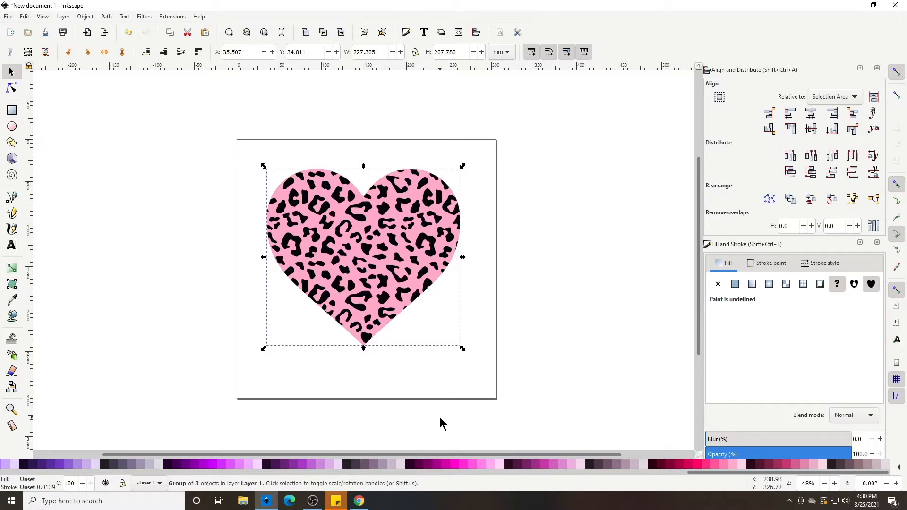
Step: Move the leopard-print heart group off the page into the empty canvas beside its right edge
key("1")
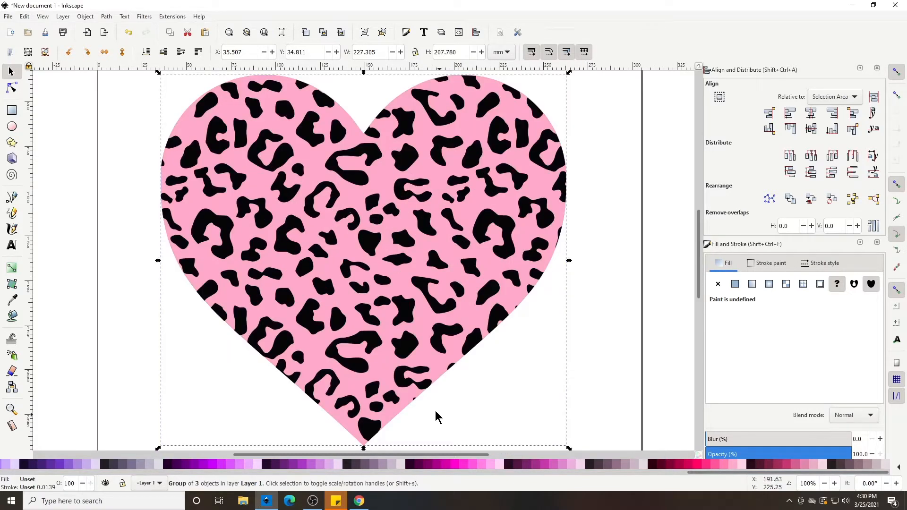
scroll(470, 114, "up", 2)
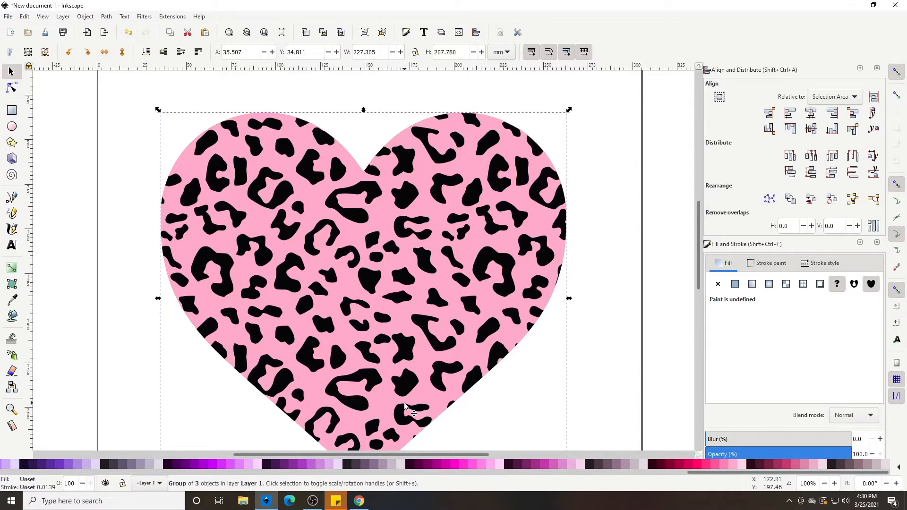
scroll(444, 392, "down", 2)
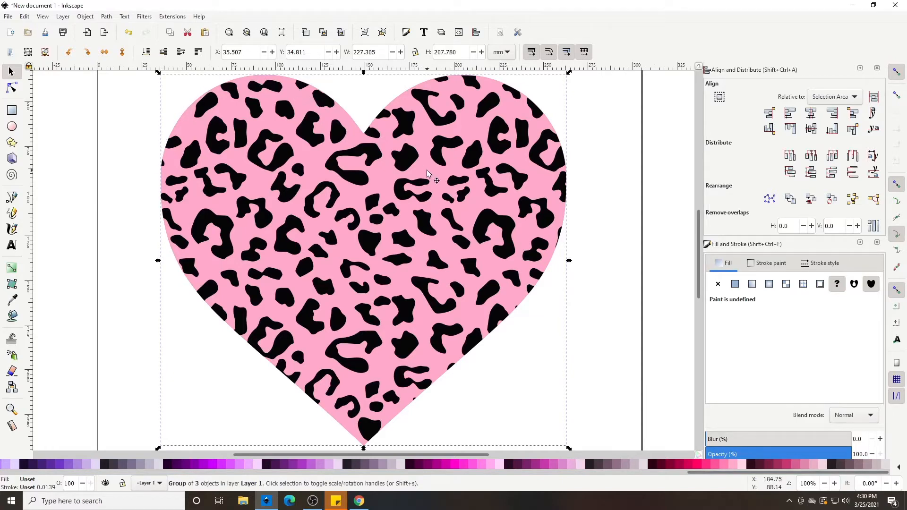
key("minus")
key("minus")
key("minus")
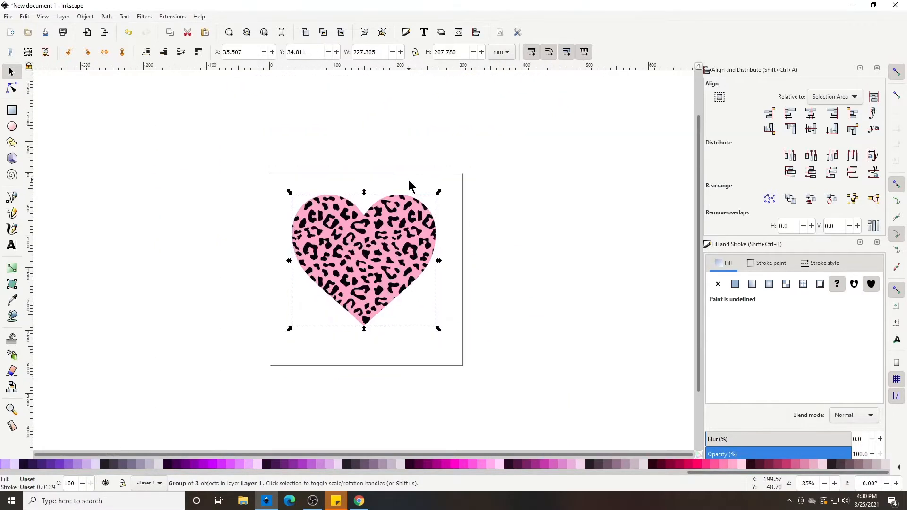
left_click_drag(363, 248, 540, 224)
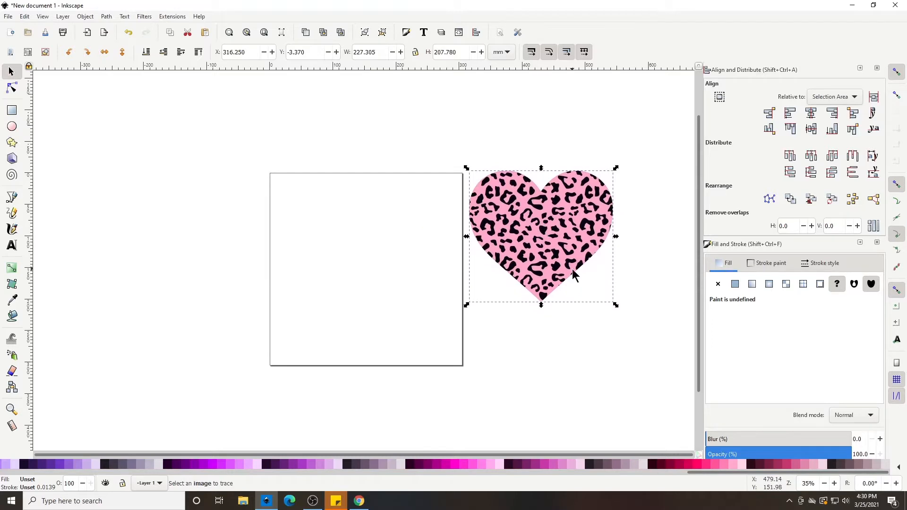
Step: Copy the red Wikipedia heart image in Chrome, paste it into the Inkscape document and shift it towards the page's left side
left_click(359, 501)
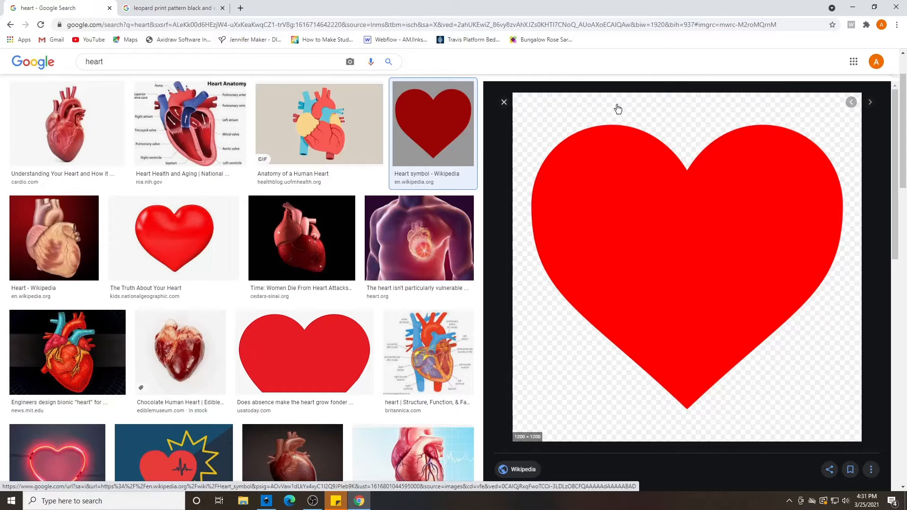
right_click(637, 186)
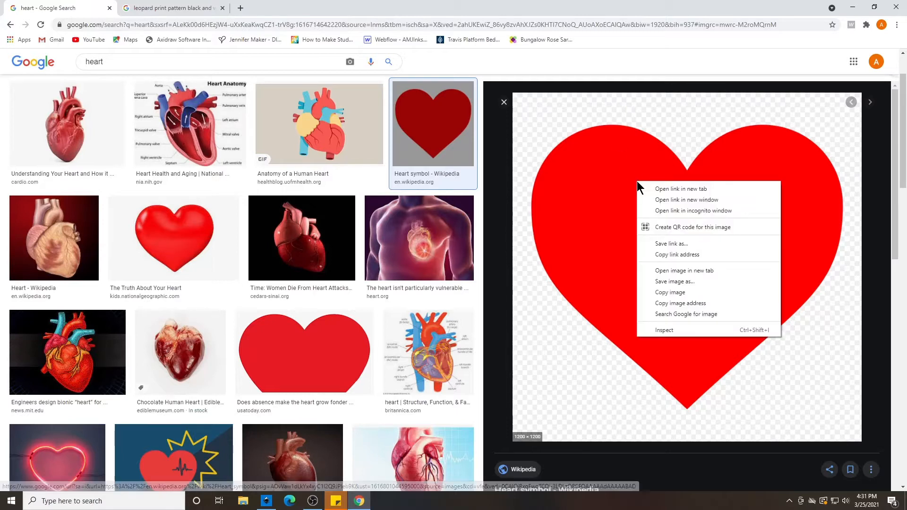
left_click(665, 296)
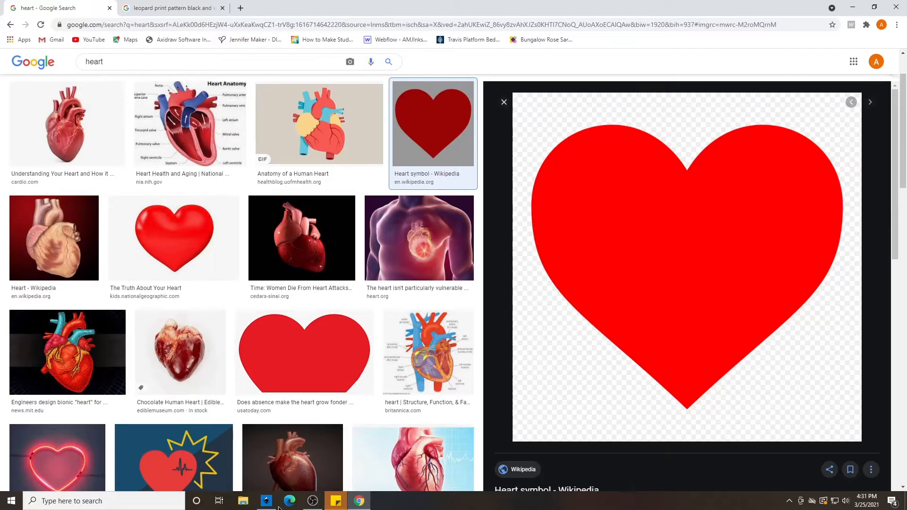
left_click(262, 503)
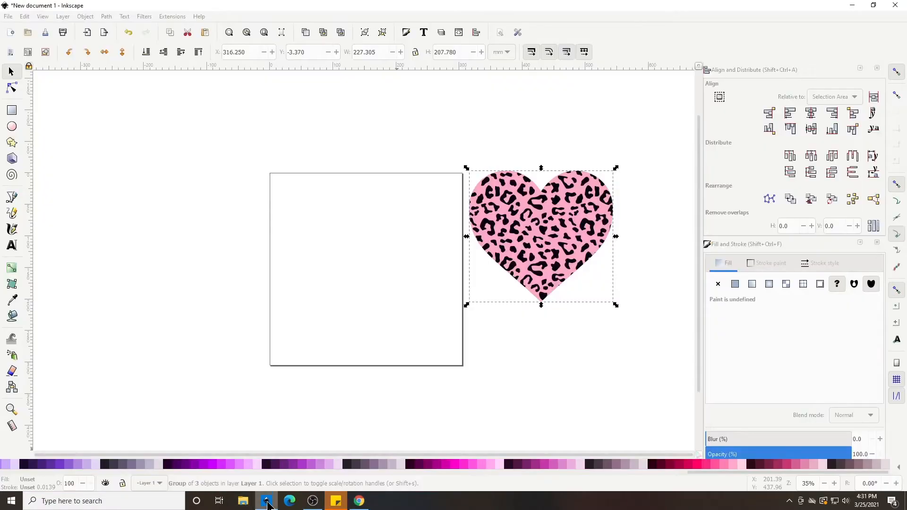
right_click(323, 203)
left_click(340, 256)
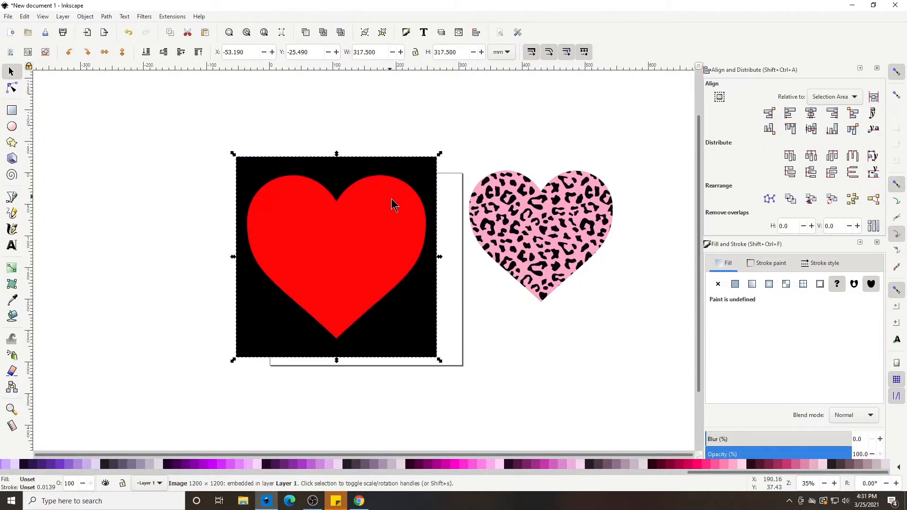
left_click_drag(392, 201, 294, 215)
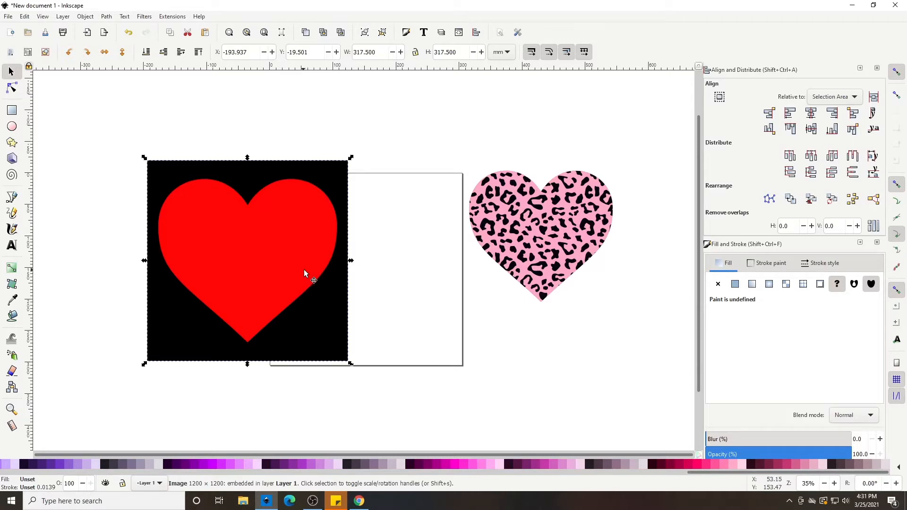
Step: Switch to Chrome and save the red heart image as a PNG named Heart in the Documents folder
left_click(359, 500)
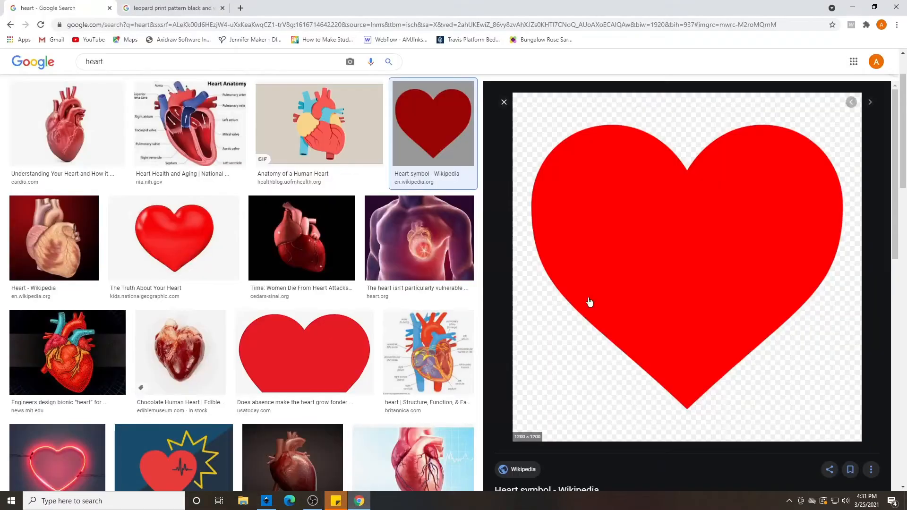
right_click(599, 213)
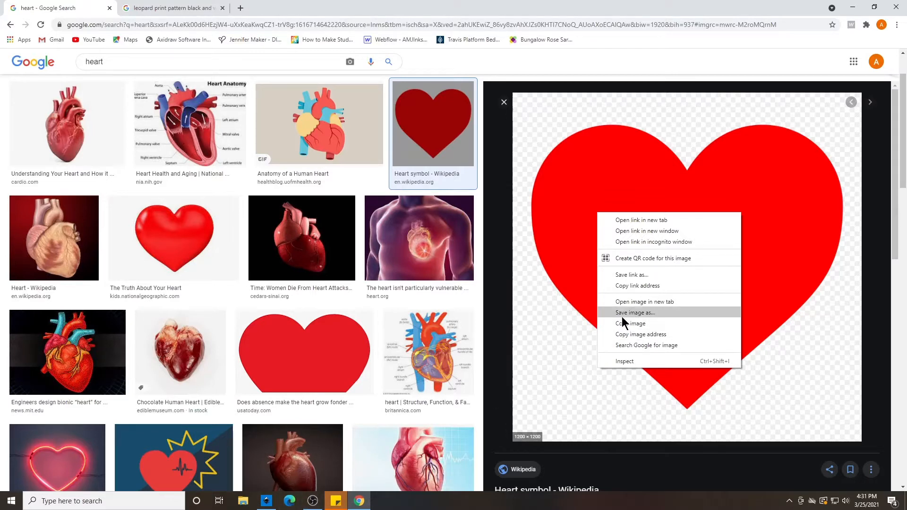
left_click(650, 313)
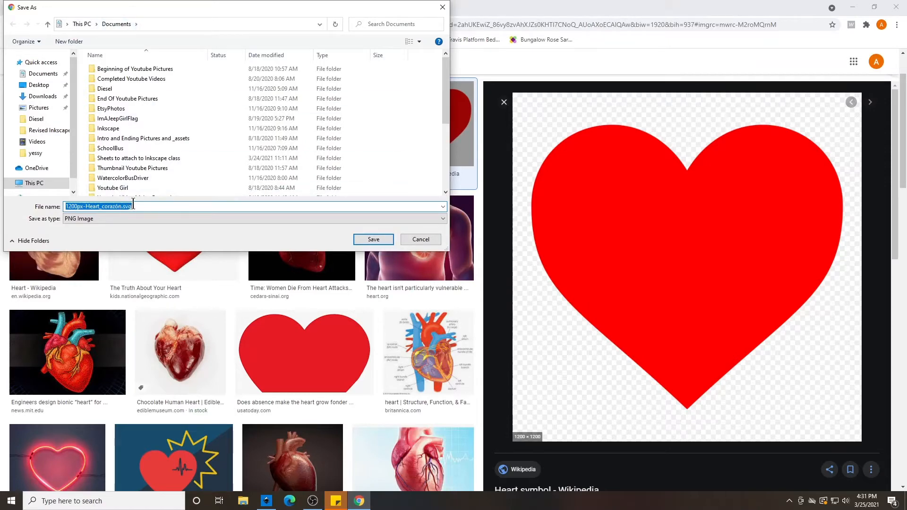
type("He")
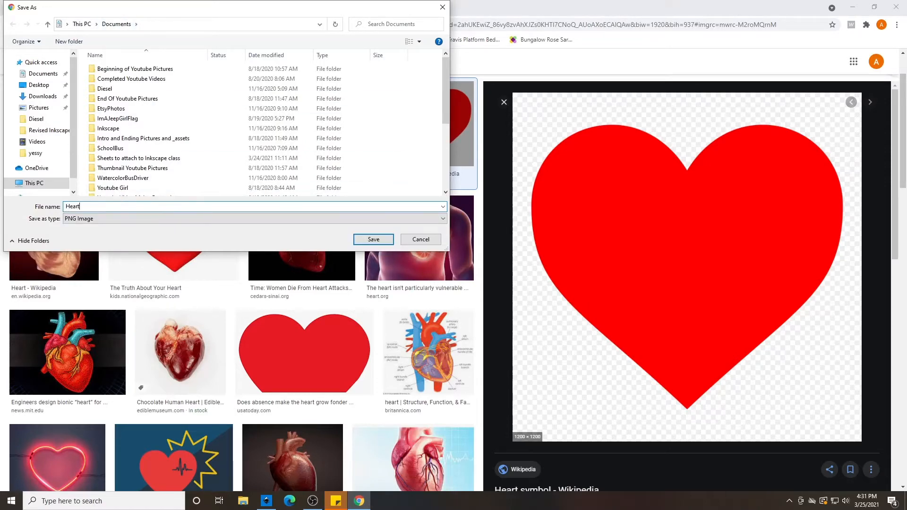
type("art")
key("Return")
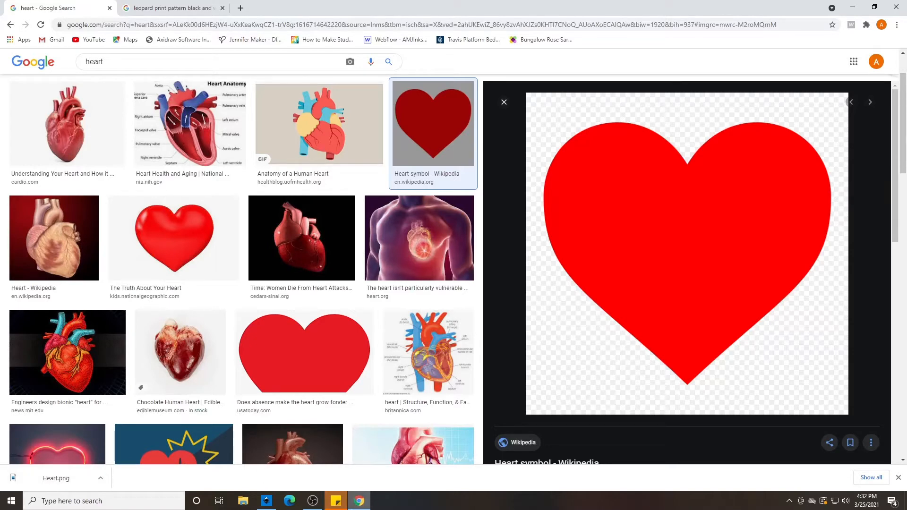
Step: Return to Inkscape and delete the pasted heart image with the black background
left_click(264, 508)
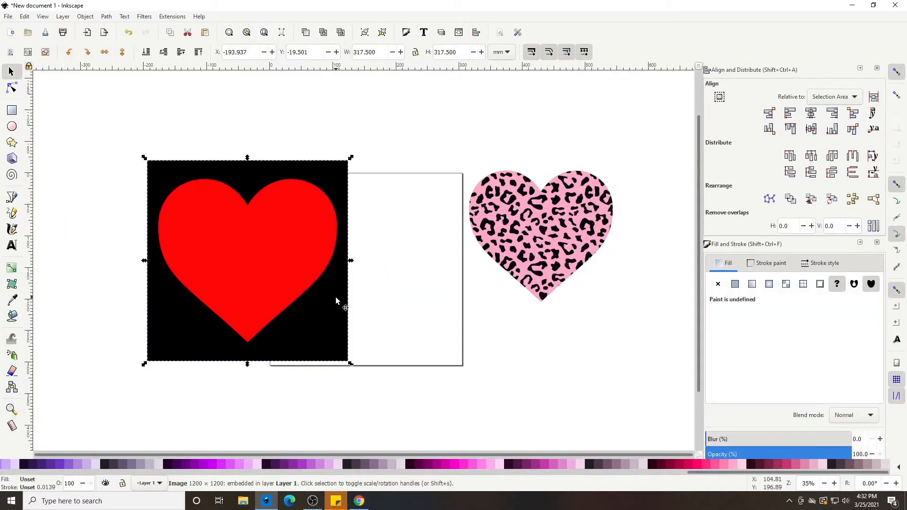
left_click_drag(282, 169, 385, 202)
key("Delete")
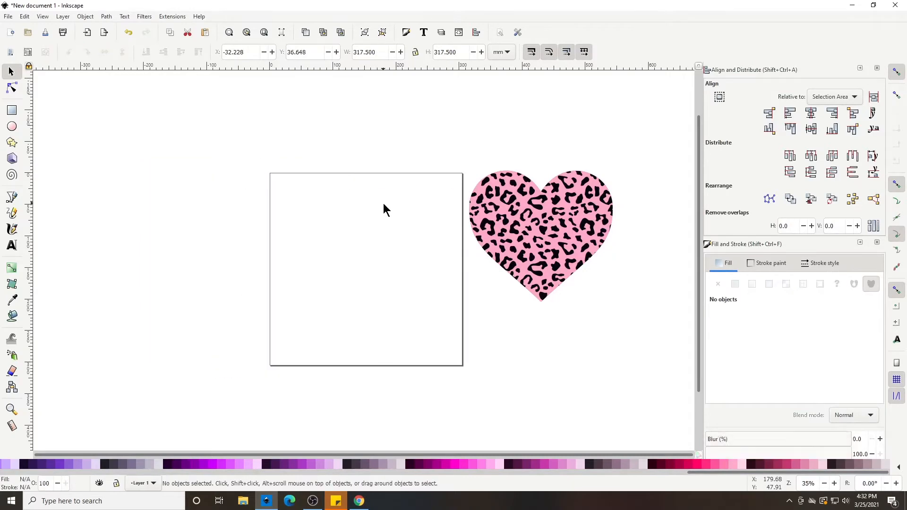
Step: Import Heart.png from Documents, embedded at default import resolution with blocky rendering, and move it over the page
left_click(7, 17)
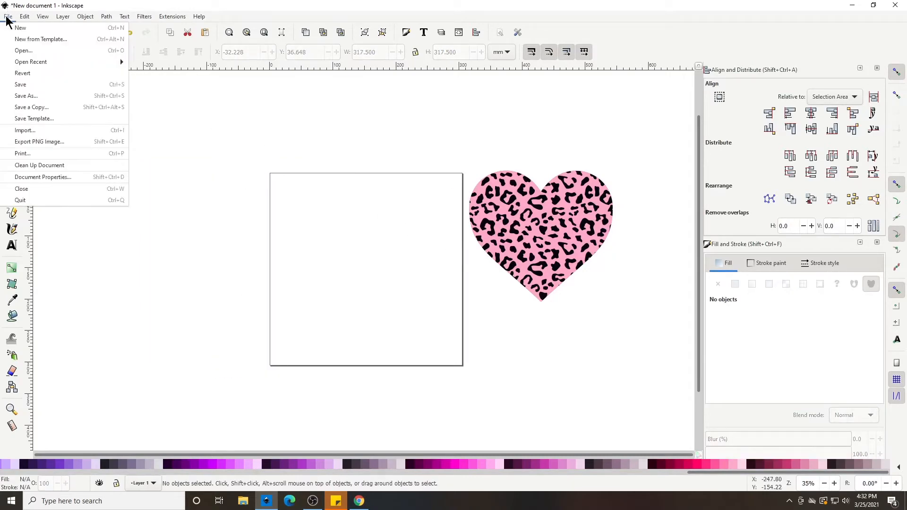
left_click(22, 134)
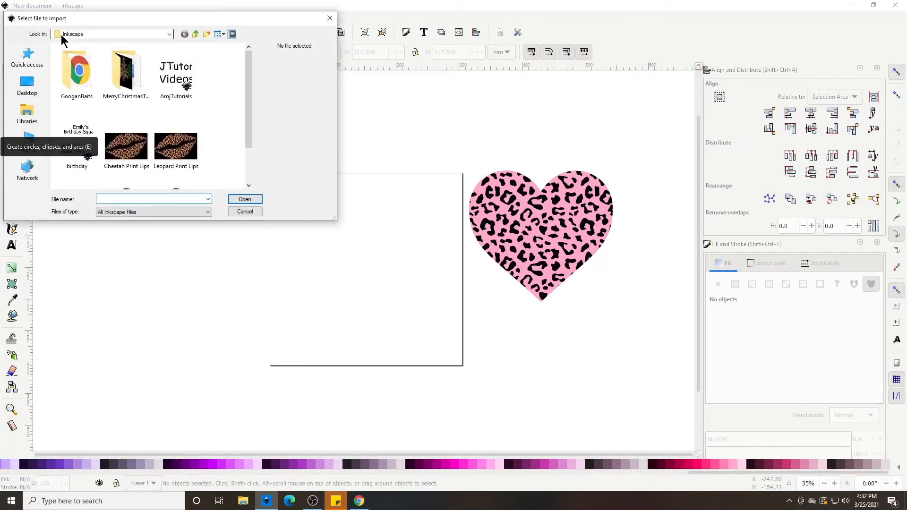
left_click(27, 115)
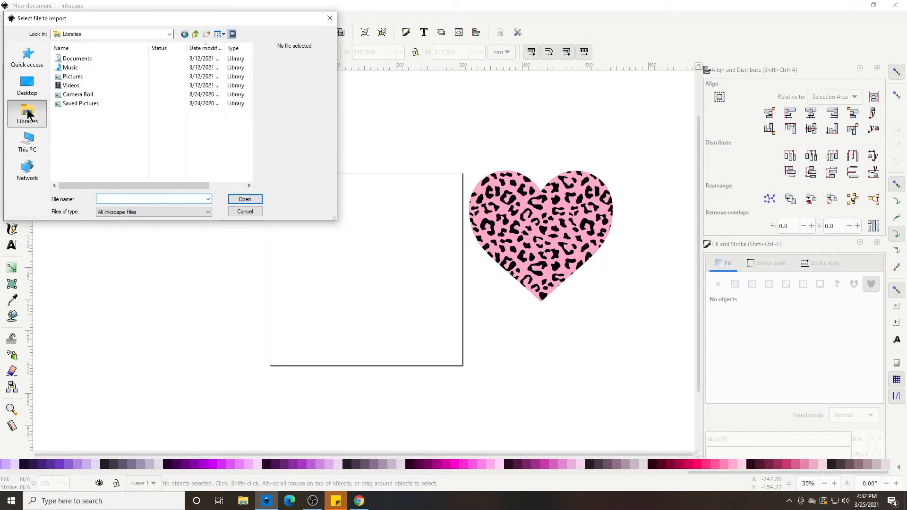
double_click(76, 62)
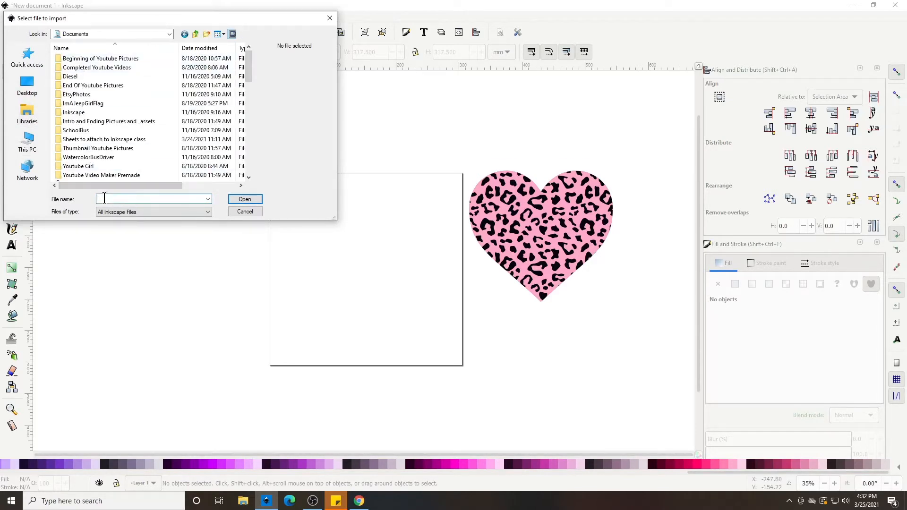
type("heart")
key("Down")
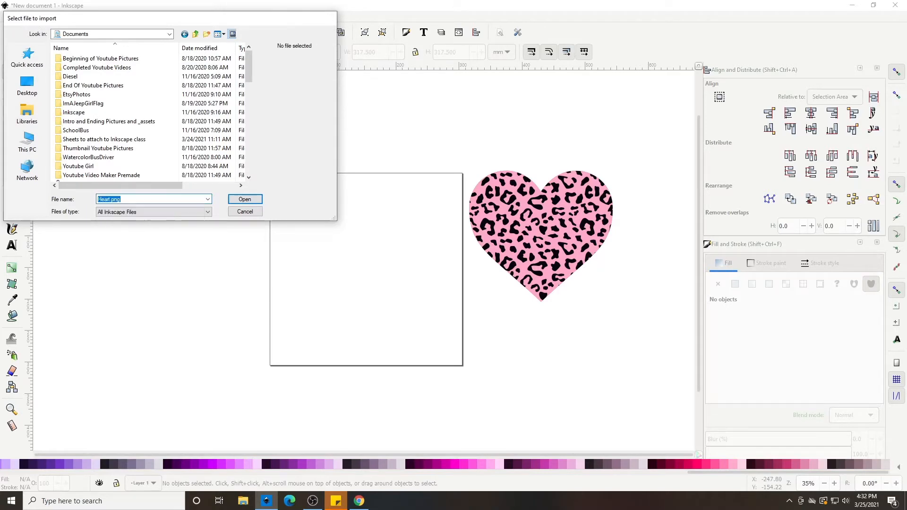
key("Return")
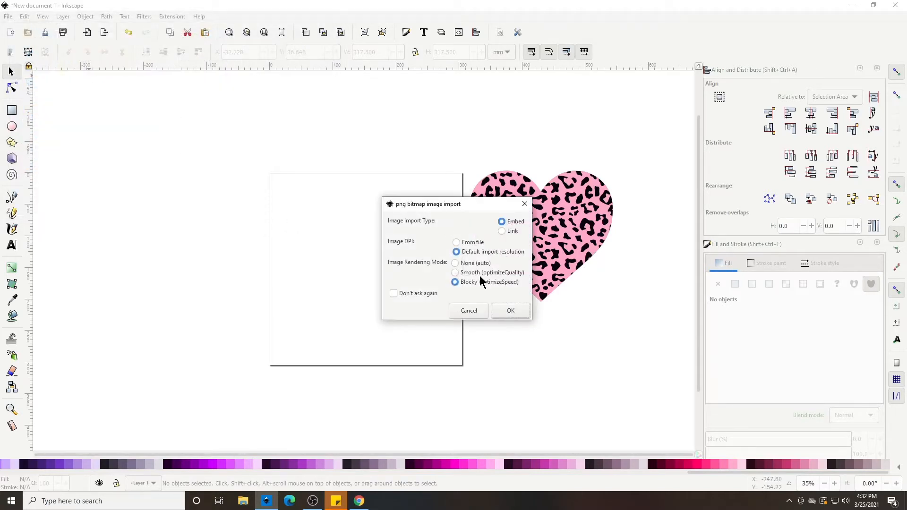
left_click(511, 311)
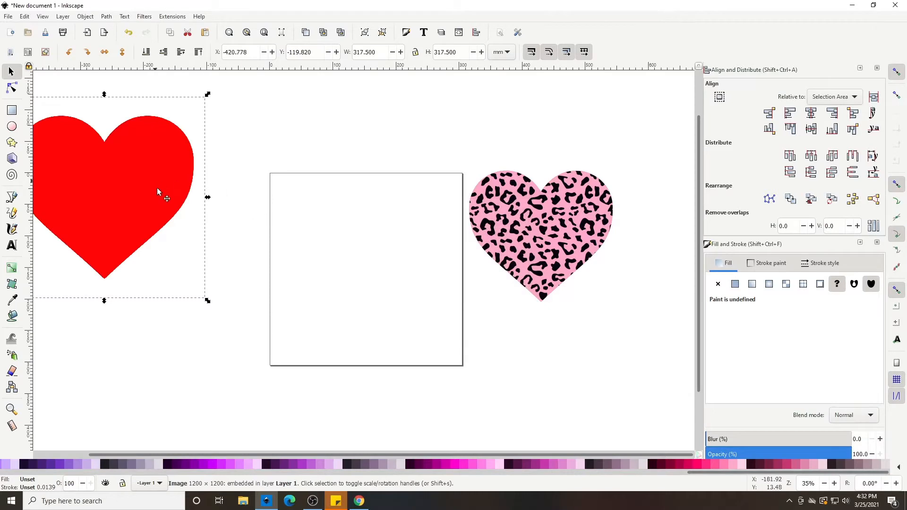
left_click_drag(157, 193, 413, 264)
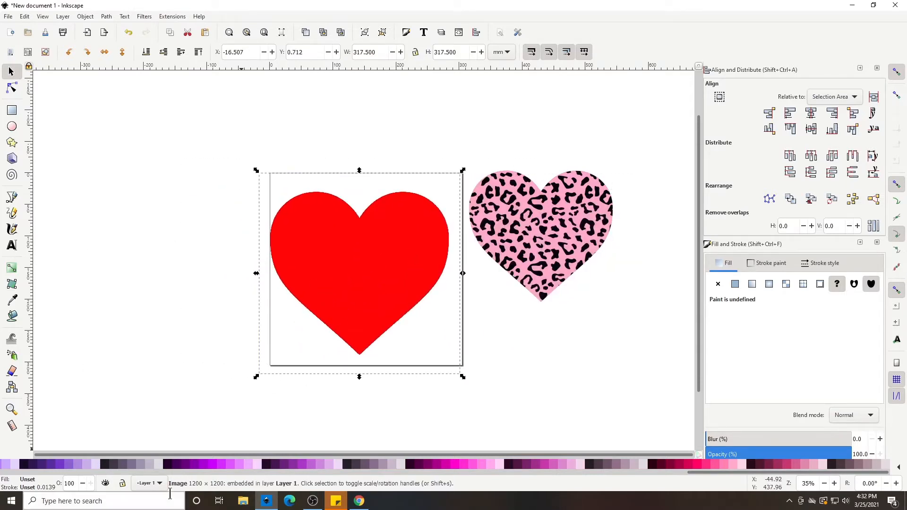
left_click_drag(350, 285, 321, 275)
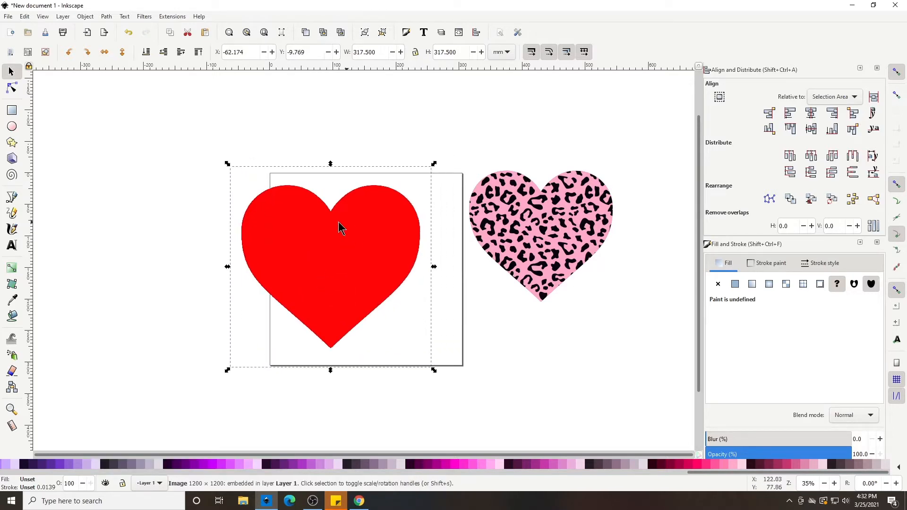
Step: Trace the red heart image with Trace Bitmap using multiple scans by Colors, 2 scans and the background removed
left_click(106, 18)
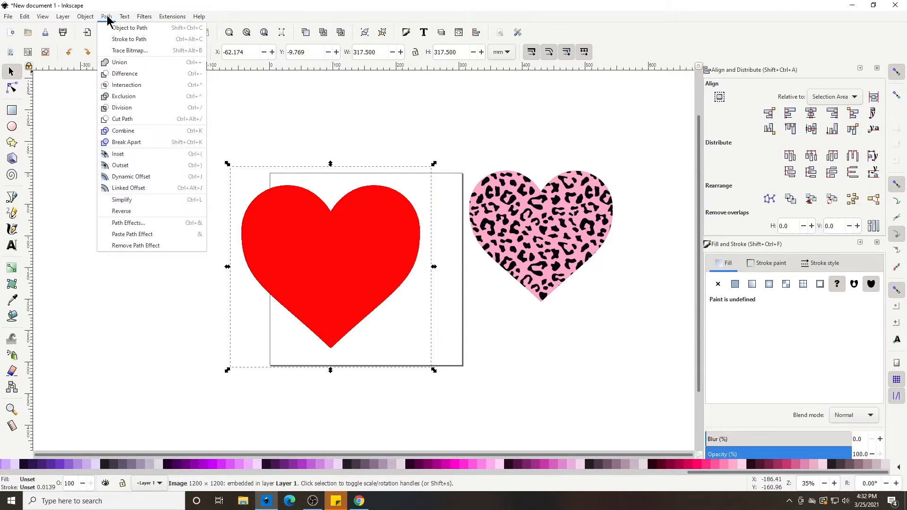
left_click(113, 52)
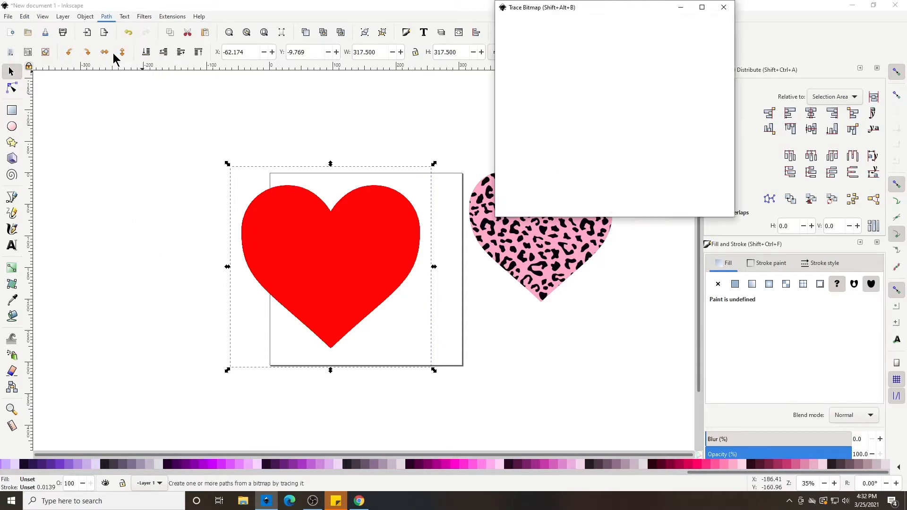
mouse_move(608, 12)
left_mouse_down()
mouse_move(196, 89)
mouse_move(198, 81)
left_mouse_up()
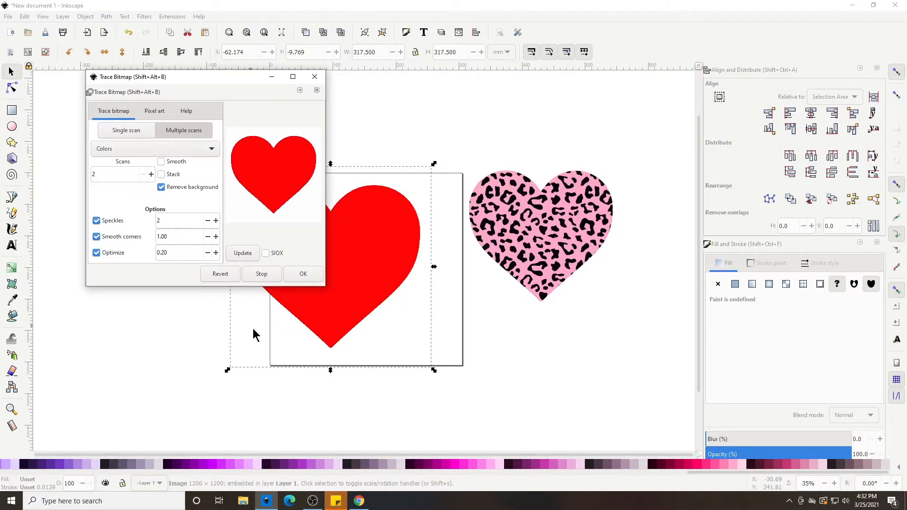
left_click(311, 276)
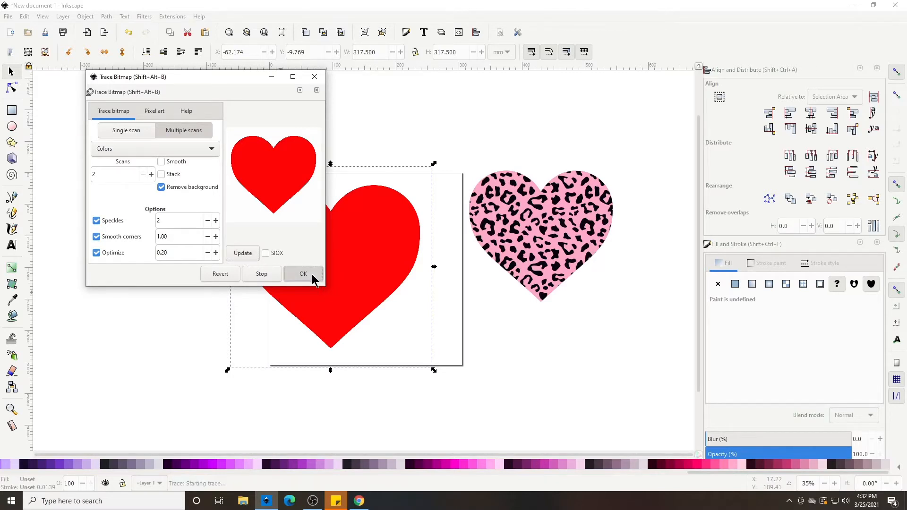
left_click(315, 80)
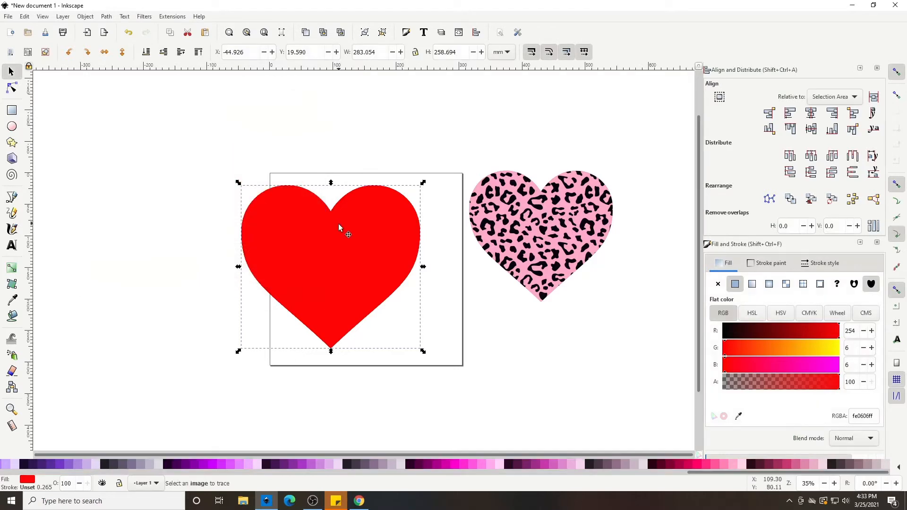
Step: Move the traced heart aside and delete the original bitmap image beneath it
left_click_drag(338, 225, 174, 188)
left_click(370, 243)
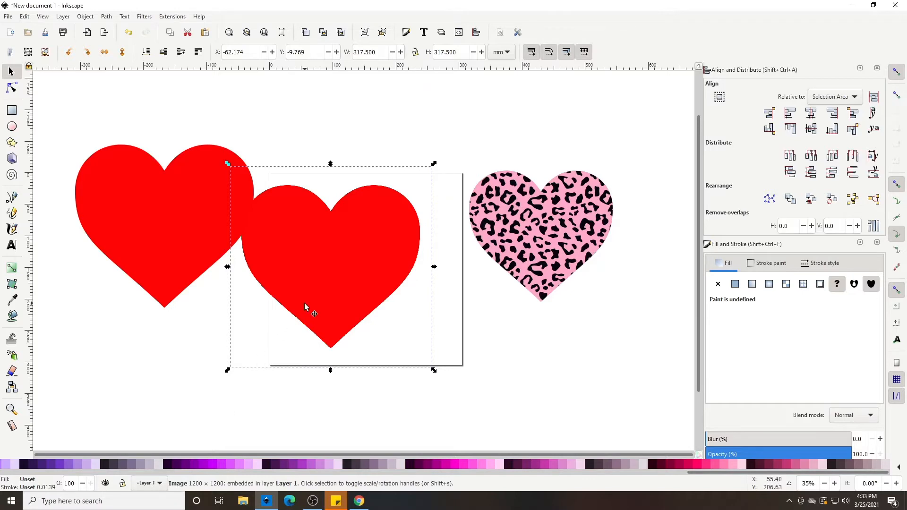
key("Delete")
Step: Move the traced heart back over the page and inspect its path nodes
left_click(144, 209)
left_click_drag(155, 210, 333, 239)
left_click(11, 88)
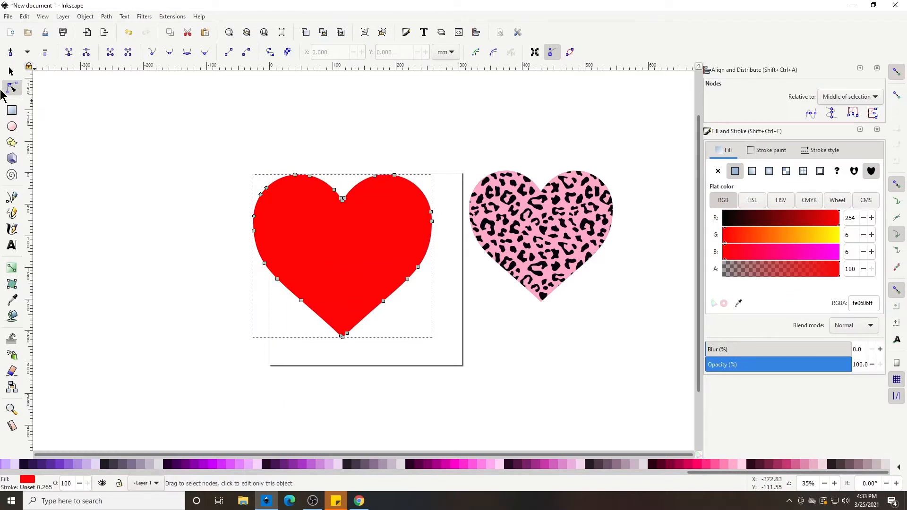
left_click(11, 72)
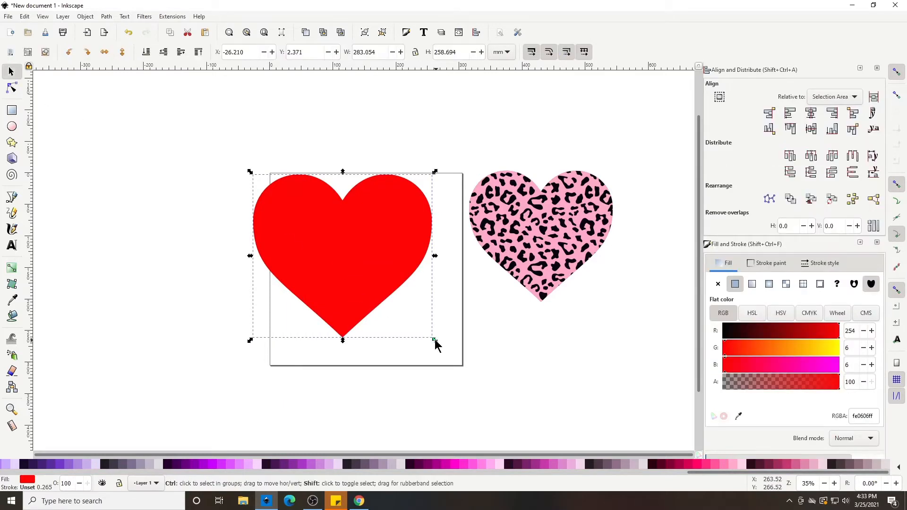
Step: Scale the traced red heart down to about 202 mm wide and place it inside the page
left_click_drag(435, 340, 409, 316)
left_click_drag(374, 290, 382, 260)
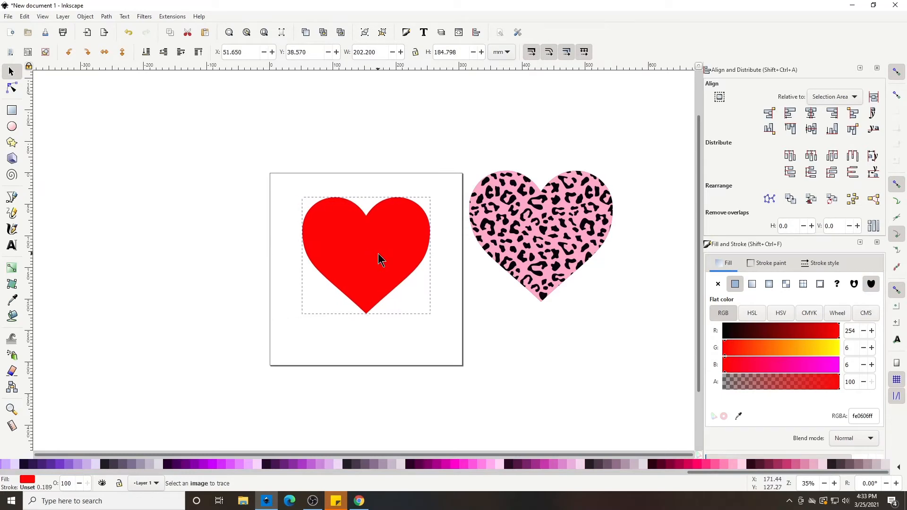
Step: Switch to Chrome and copy the enlarged 123RF image from the "leopard print pattern black and white" search results
left_click(359, 501)
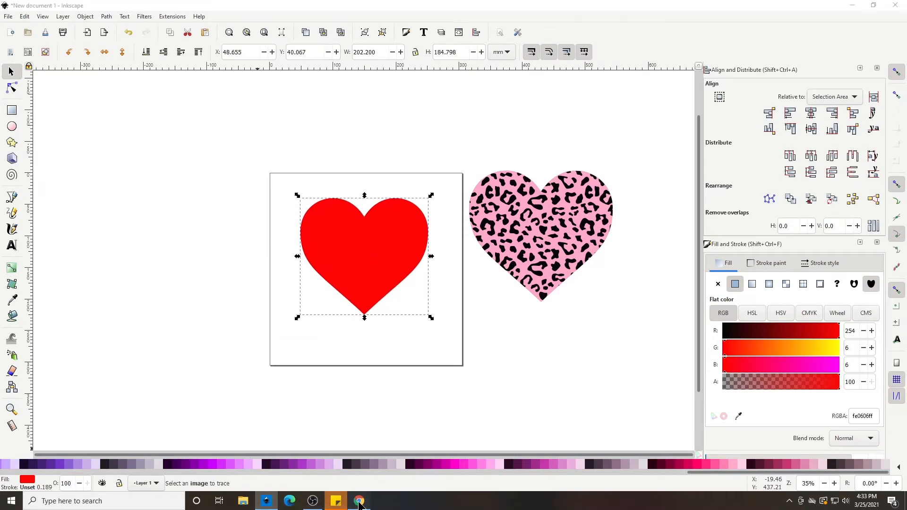
left_click(145, 14)
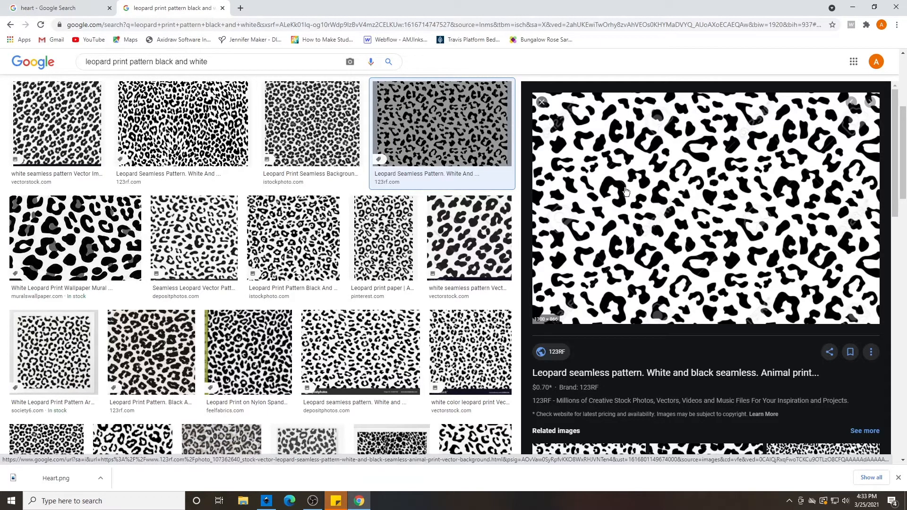
right_click(704, 176)
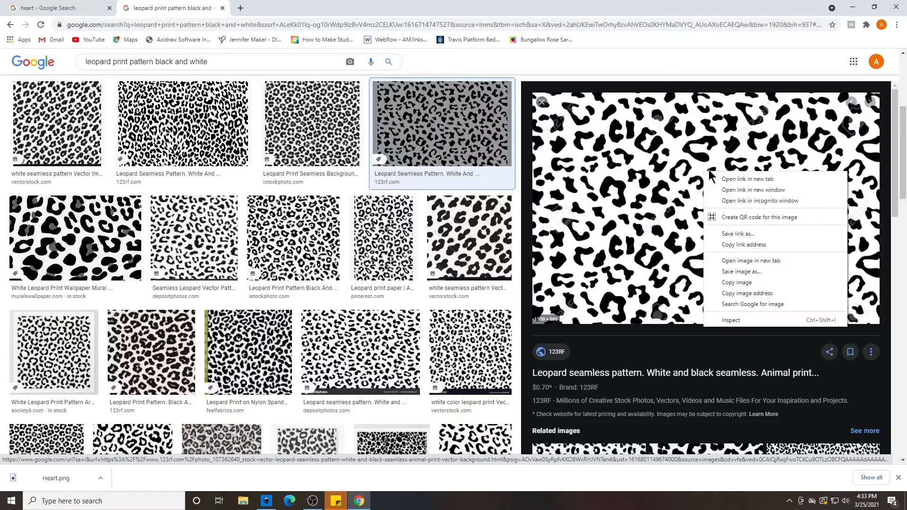
left_click(747, 283)
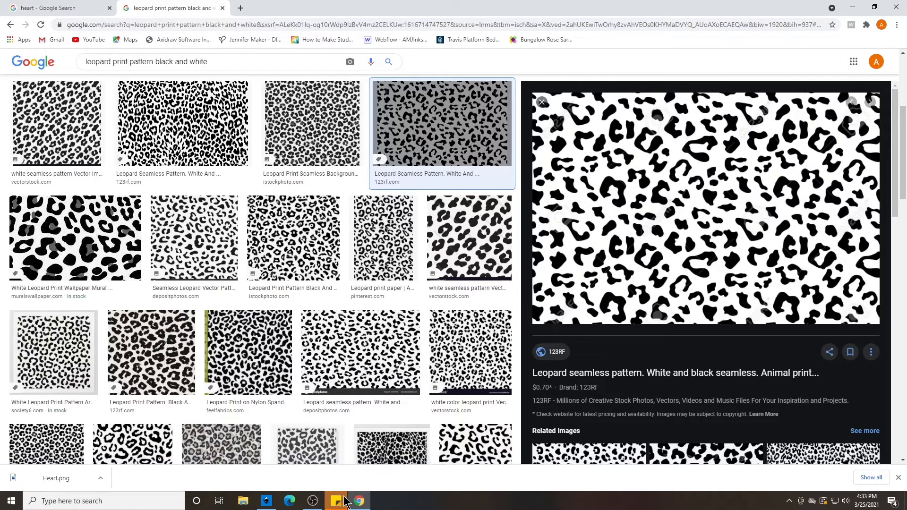
Step: Return to Inkscape, paste the leopard-print image and place it to the left of the red heart
left_click(271, 506)
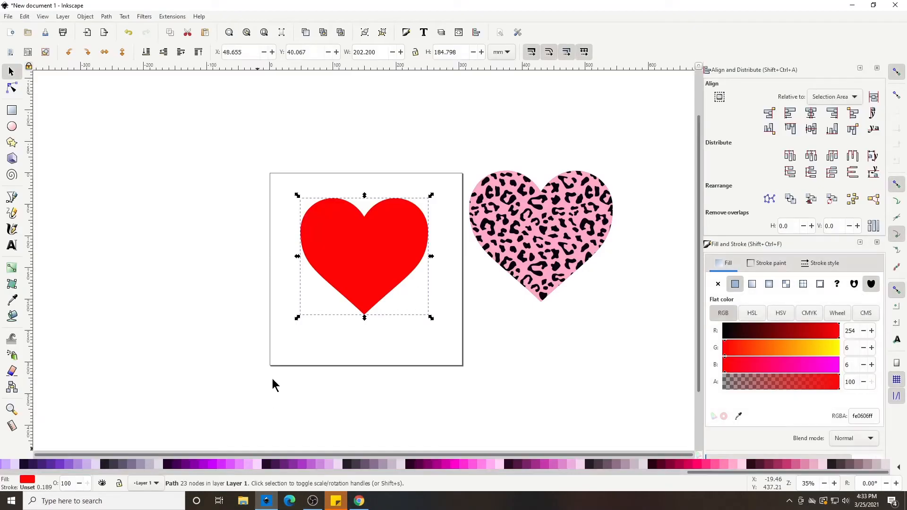
right_click(240, 257)
left_click(261, 309)
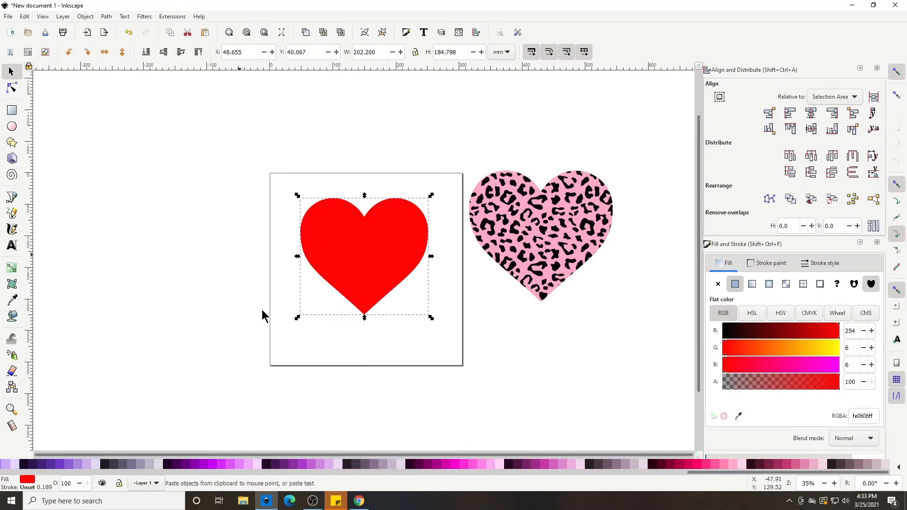
left_click_drag(256, 277, 251, 278)
left_click_drag(227, 218, 220, 229)
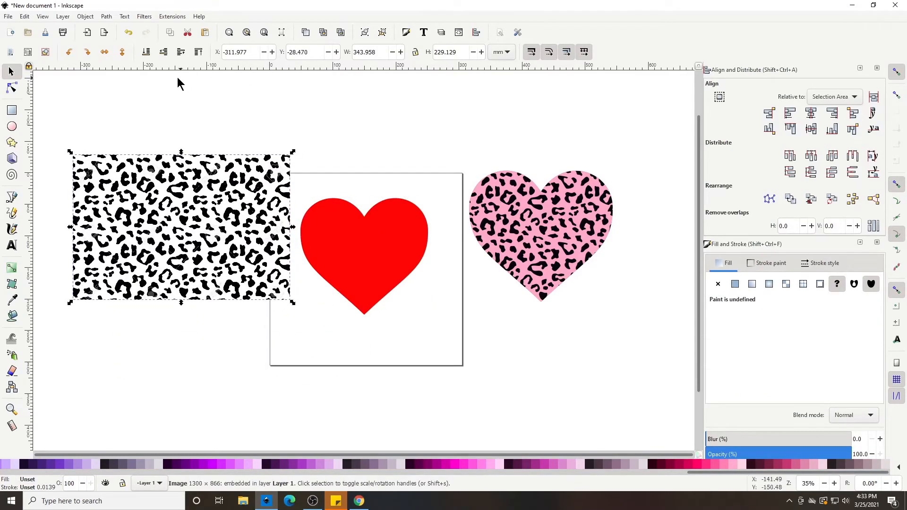
left_click_drag(188, 176, 187, 195)
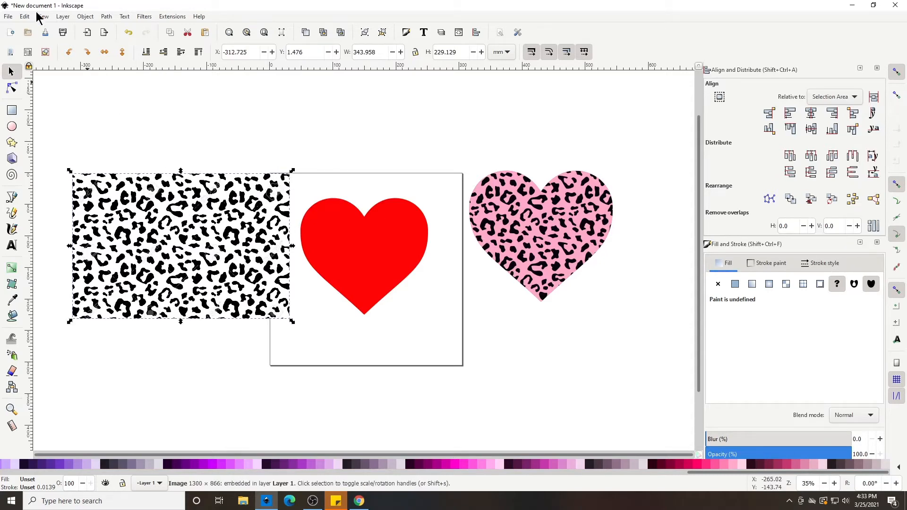
Step: Trace the leopard-print image with Trace Bitmap using multiple scans by Colors, 2 scans and the background removed
left_click(106, 17)
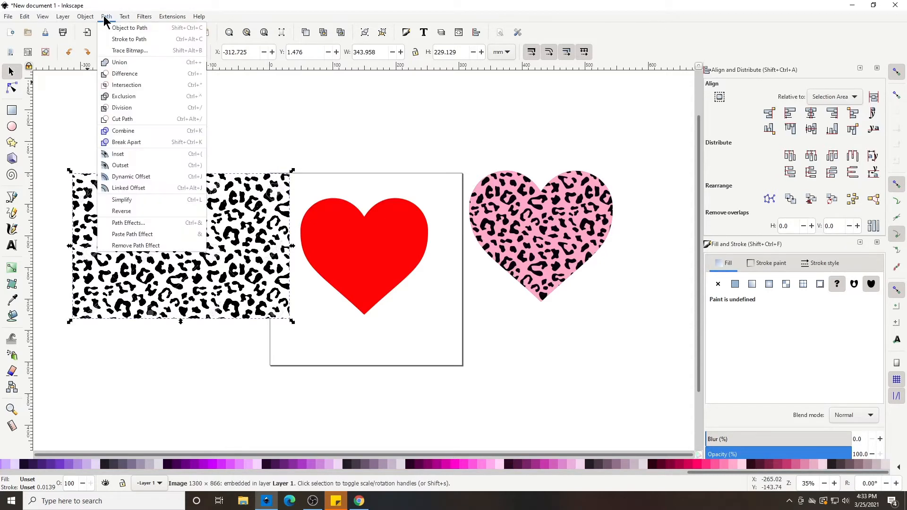
left_click(119, 56)
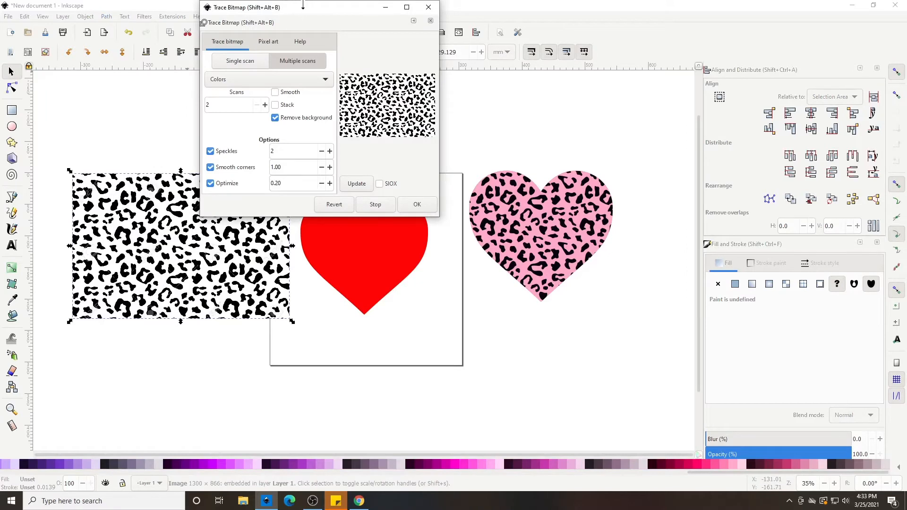
mouse_move(302, 6)
left_mouse_down()
mouse_move(354, 42)
mouse_move(385, 40)
left_mouse_up()
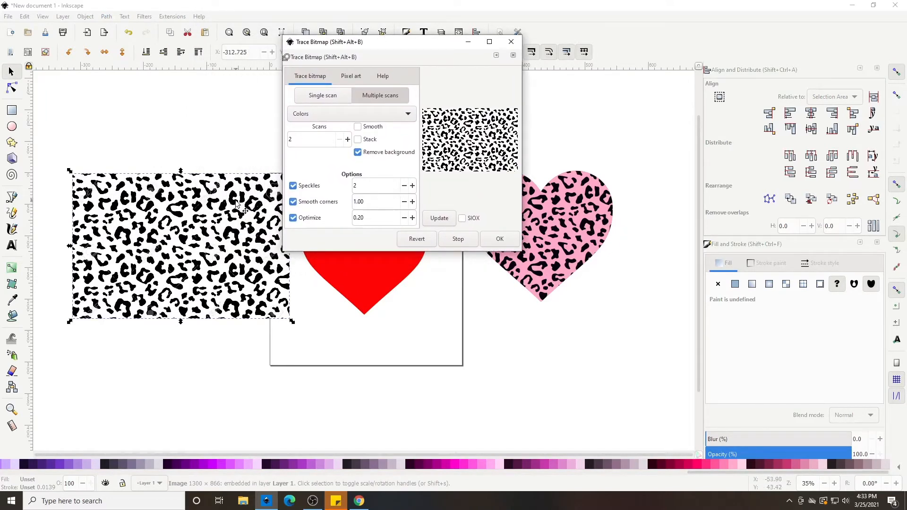
left_click(296, 138)
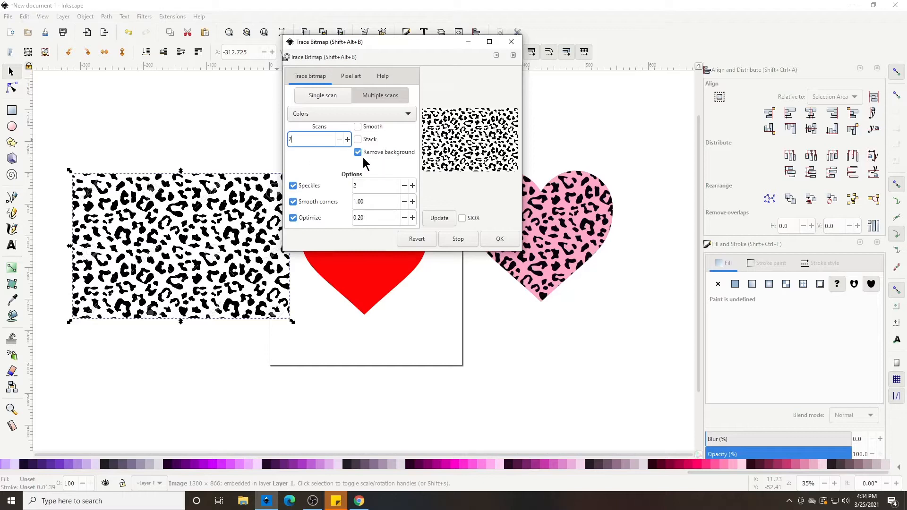
left_click(434, 220)
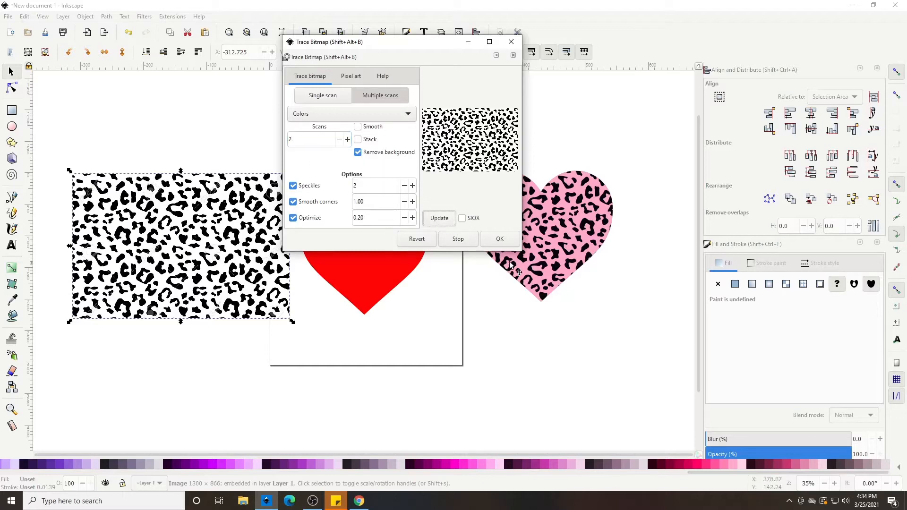
left_click(514, 243)
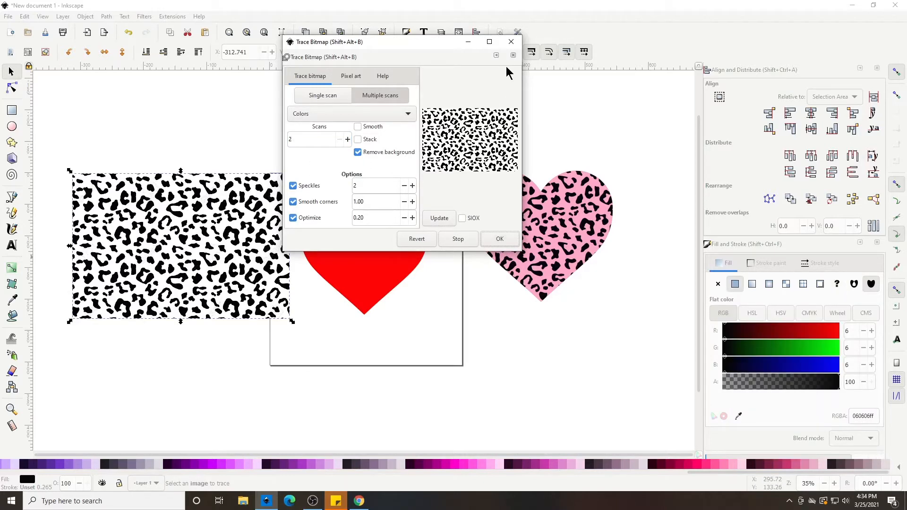
left_click(511, 42)
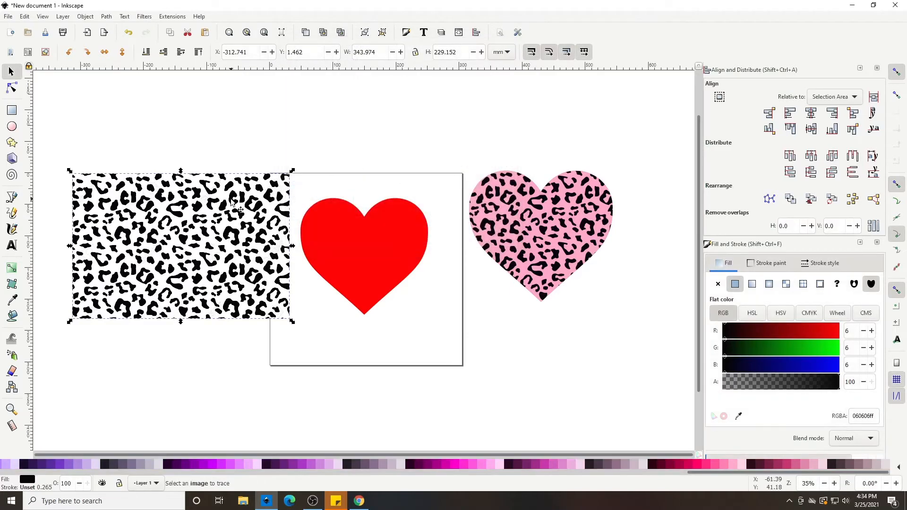
Step: Move the traced leopard pattern off the original bitmap and delete that bitmap
mouse_move(248, 218)
left_mouse_down()
mouse_move(273, 290)
mouse_move(393, 317)
mouse_move(492, 315)
left_mouse_up()
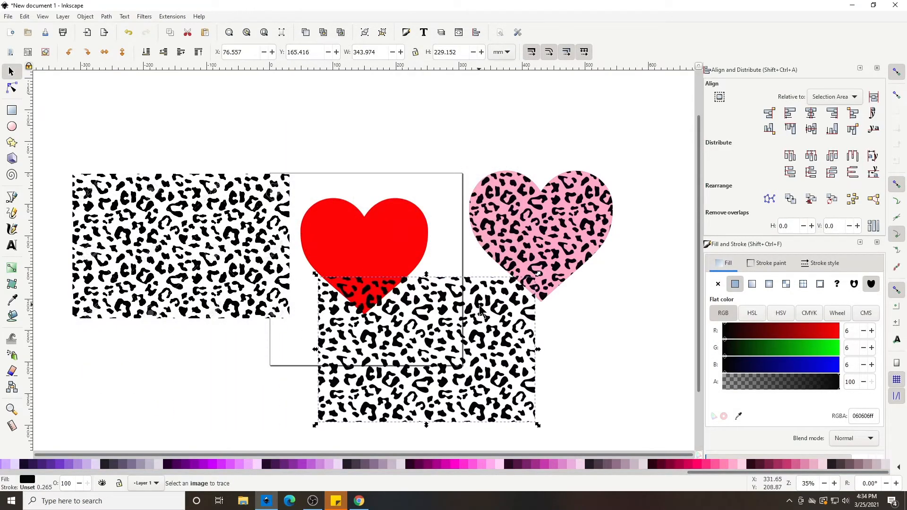
left_click(174, 255)
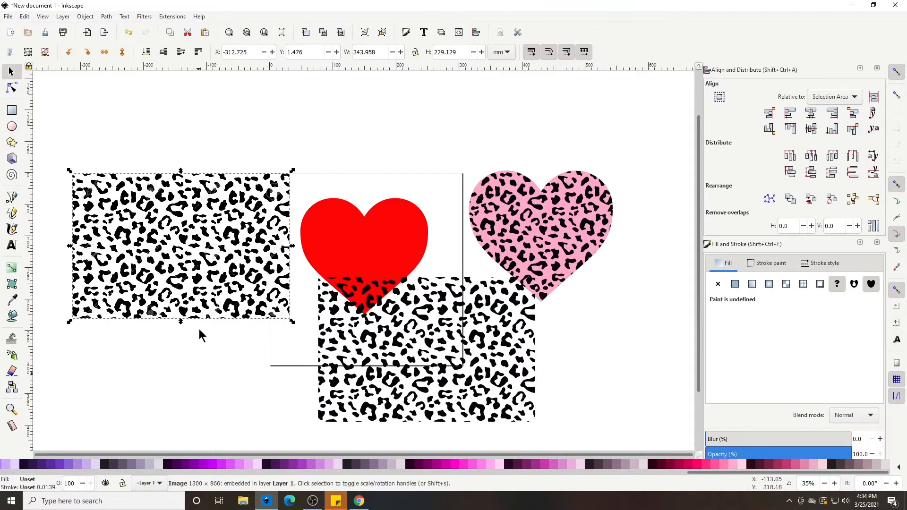
key("Delete")
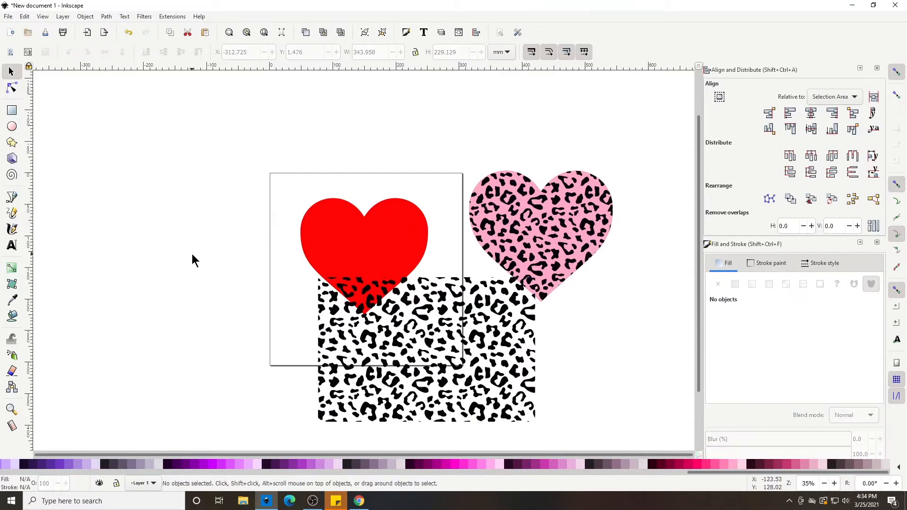
Step: Move the traced leopard pattern over the red heart on the page
left_click(397, 335)
left_click_drag(431, 345, 204, 275)
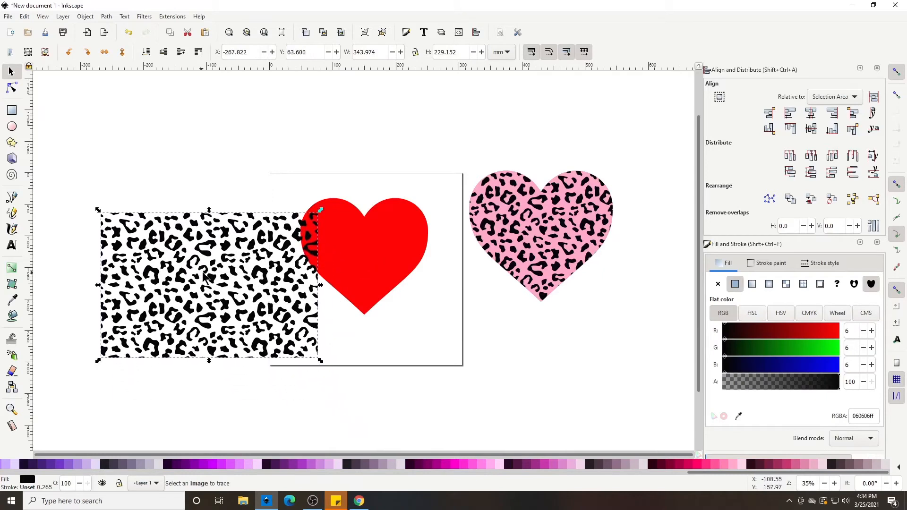
left_click(339, 325)
left_click(274, 298)
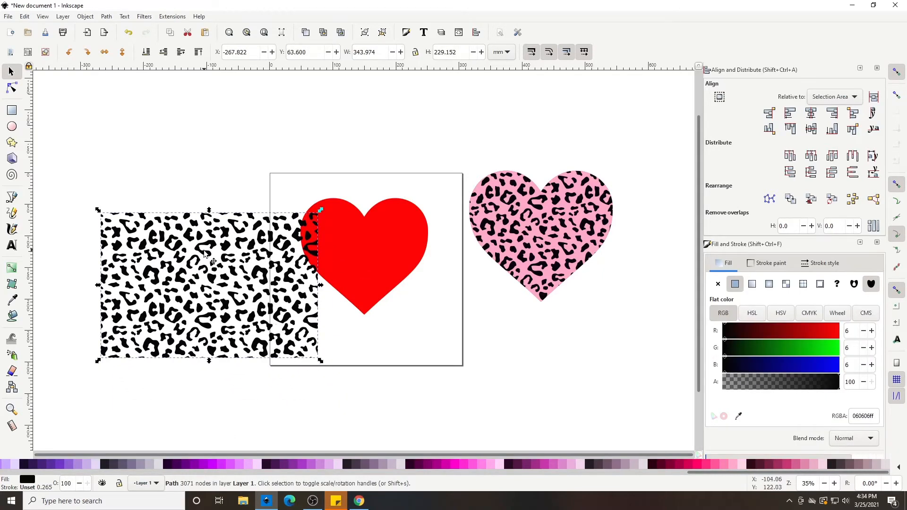
left_click_drag(205, 276, 359, 240)
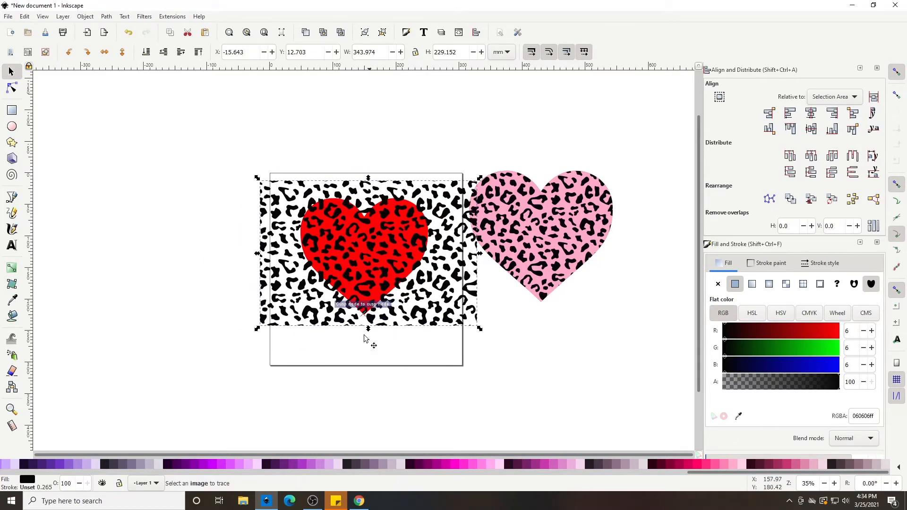
Step: Scale the leopard pattern down to about 275 mm wide and reposition it over the red heart
left_click_drag(478, 329, 456, 318)
mouse_move(398, 287)
left_mouse_down()
mouse_move(386, 293)
mouse_move(421, 279)
mouse_move(413, 282)
left_mouse_up()
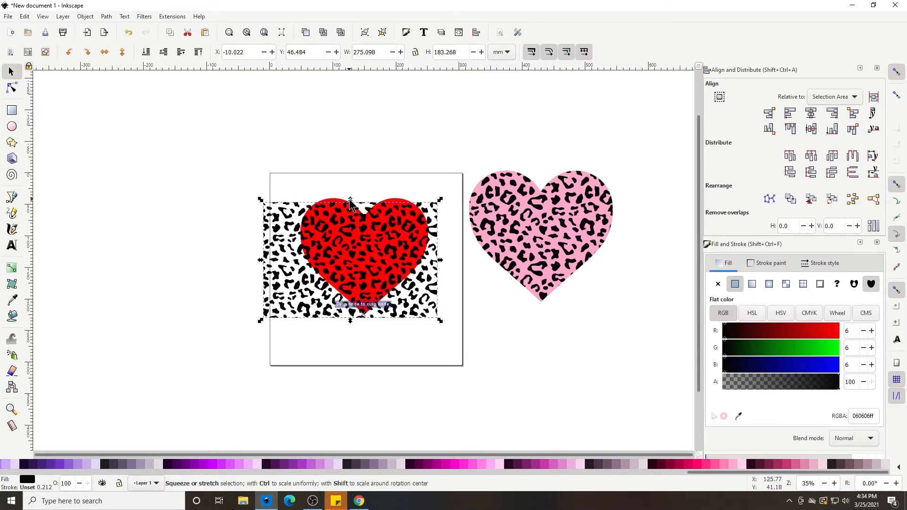
left_click_drag(350, 199, 354, 186)
key("Escape")
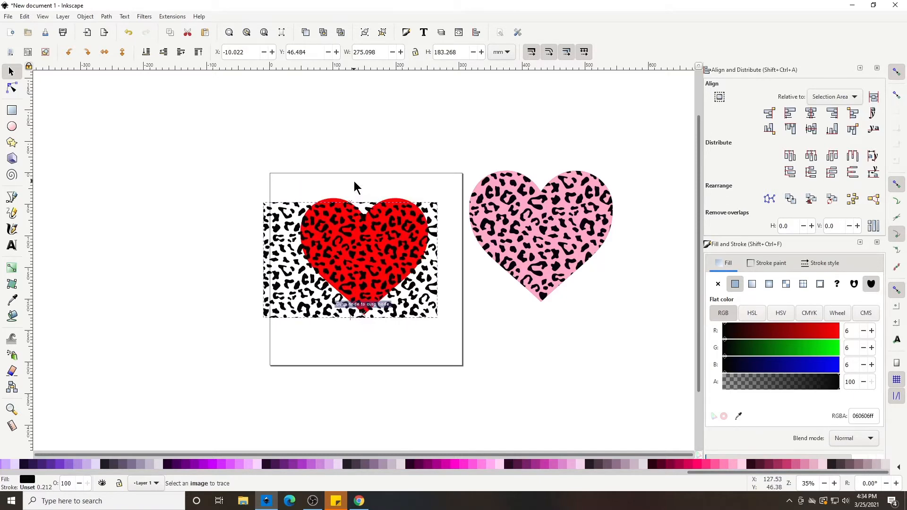
Step: Close the Align and Distribute and Fill and Stroke dialogs and turn off snapping
left_click(877, 70)
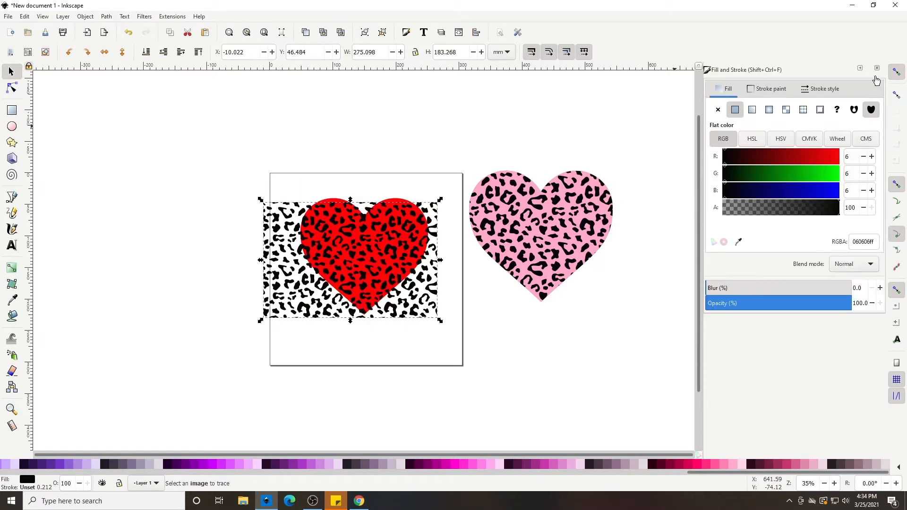
left_click(878, 70)
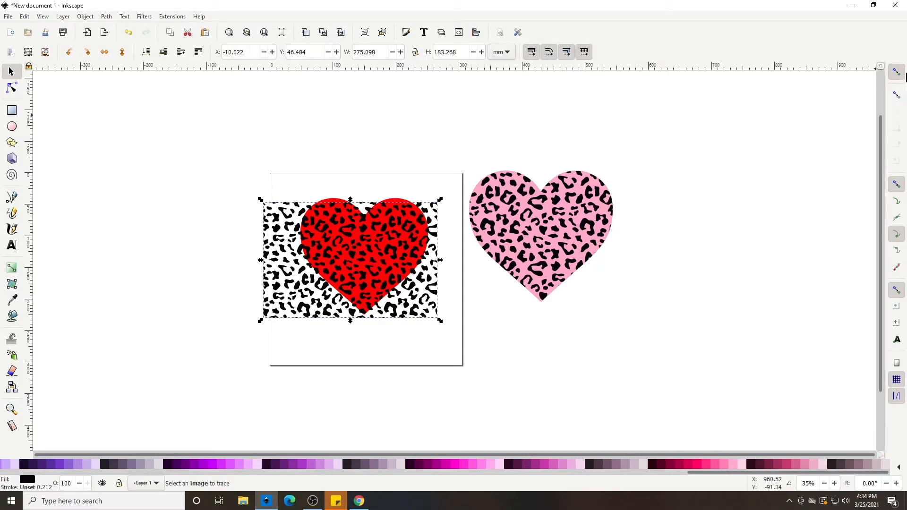
left_click(897, 77)
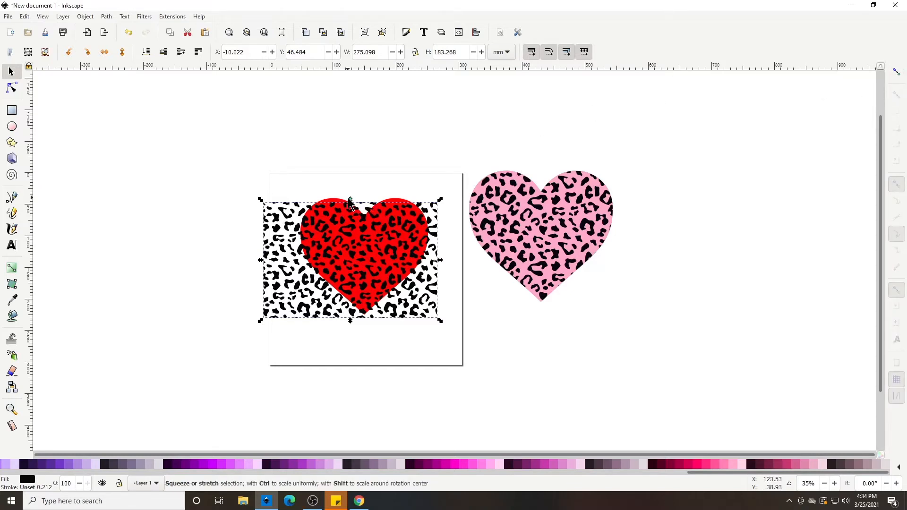
Step: Stretch the leopard pattern upward to a height of about 195 mm so it covers the whole heart
left_click_drag(351, 199, 351, 196)
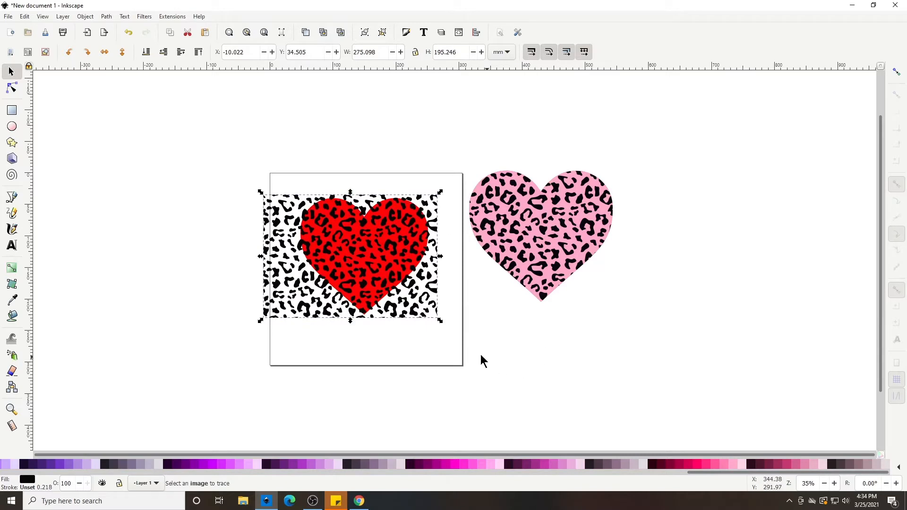
left_click(469, 321)
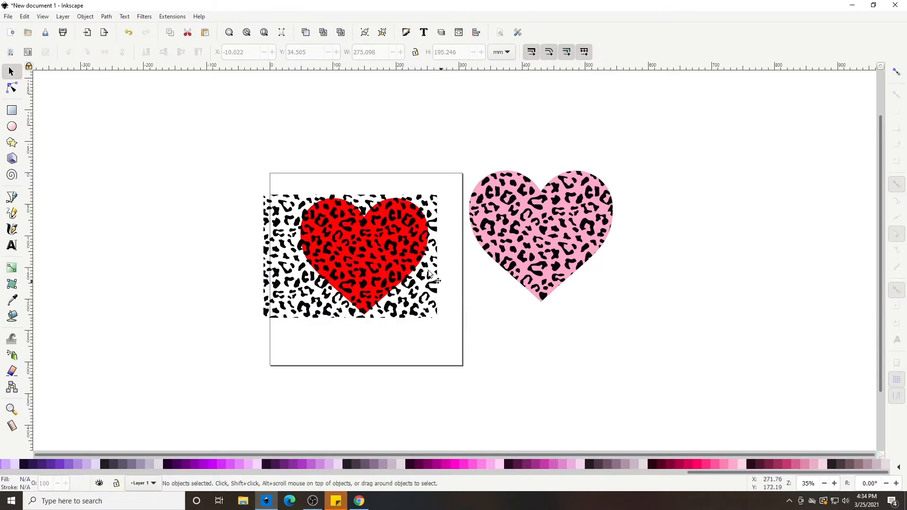
Step: Uncover the red heart by shifting the pattern down, then duplicate the heart and place the copy left of the page
left_click_drag(390, 213, 405, 262)
left_click(397, 218)
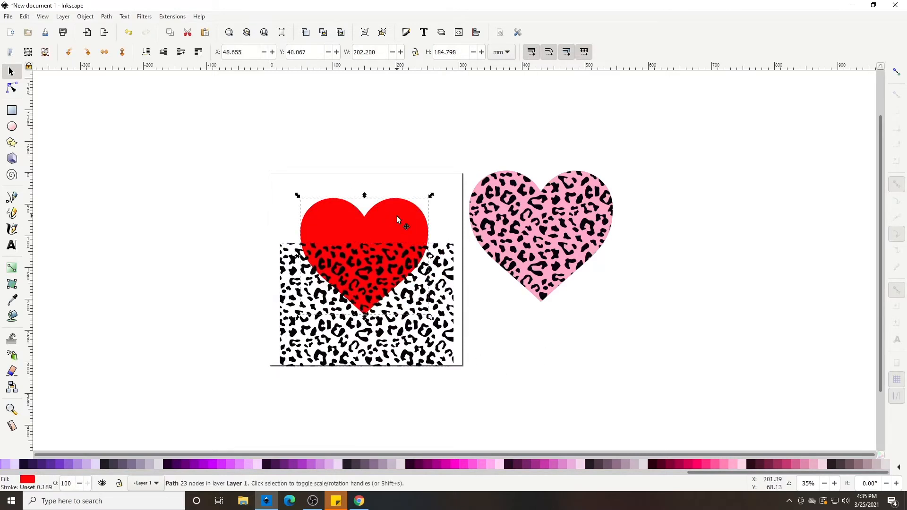
mouse_move(396, 227)
left_mouse_down()
mouse_move(413, 198)
mouse_move(409, 219)
left_mouse_up()
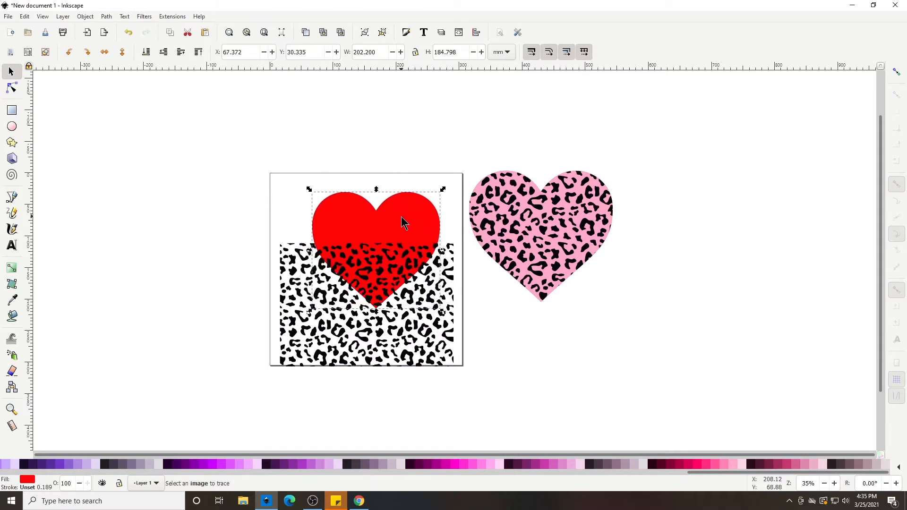
key("ctrl+d")
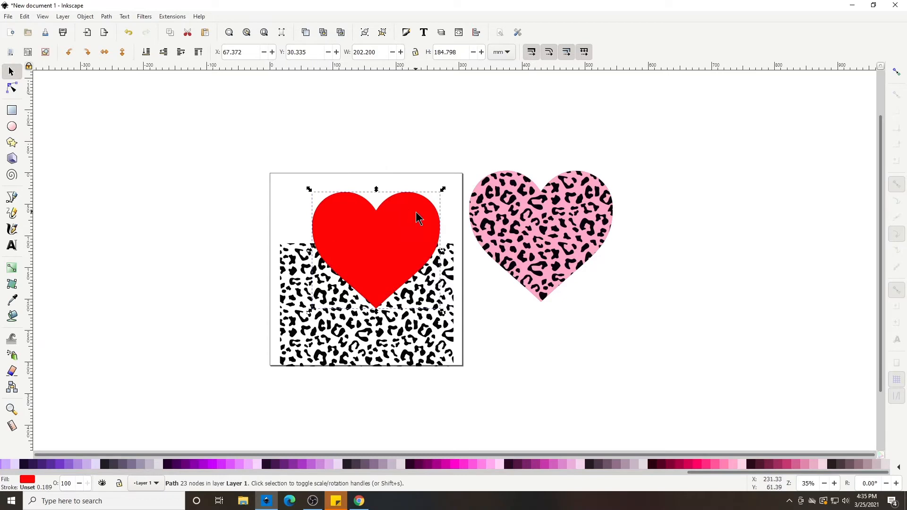
left_click_drag(415, 216, 165, 194)
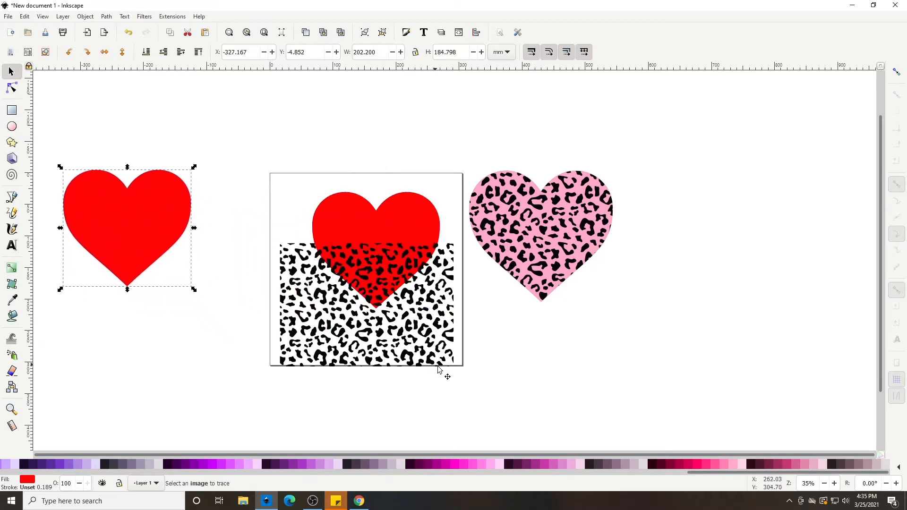
Step: Move the leopard pattern back over the original red heart and nudge the duplicate heart slightly
left_click_drag(405, 333, 403, 283)
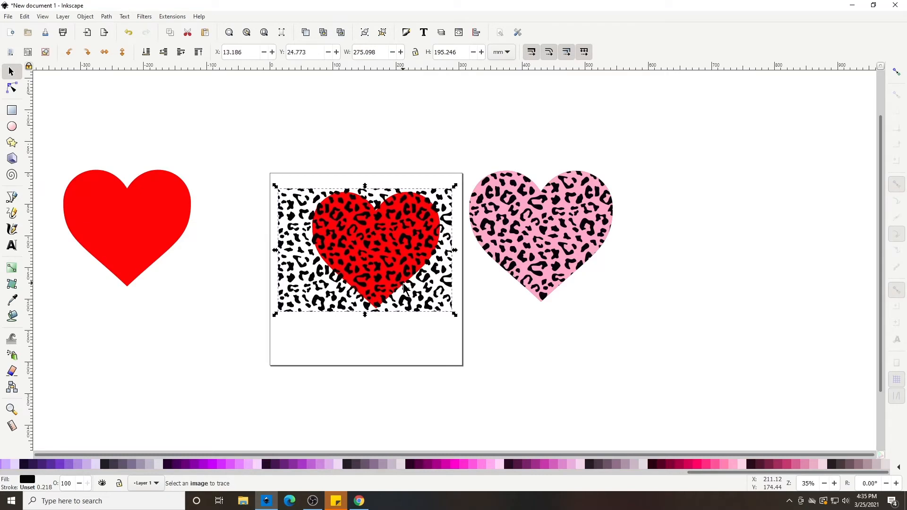
left_click(130, 218)
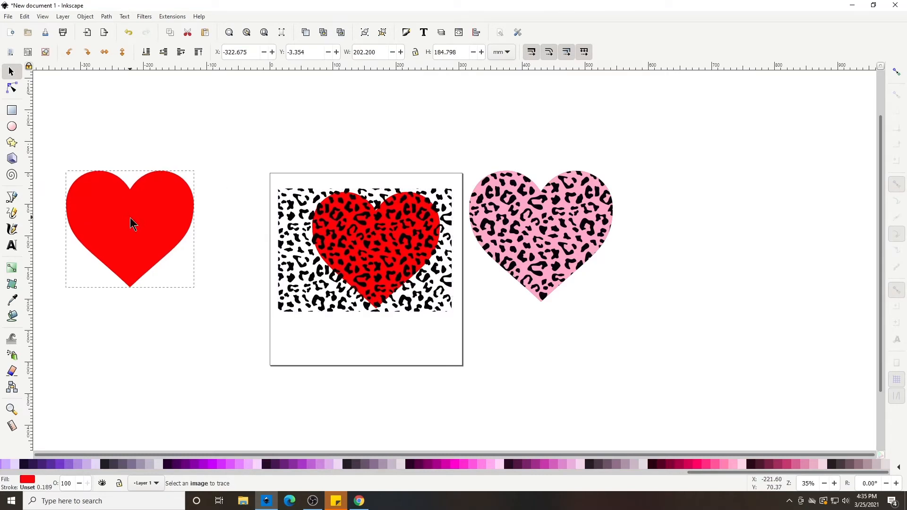
Step: Place the duplicate red heart over the original heart and intersect it with the leopard pattern
left_click_drag(130, 217, 377, 240)
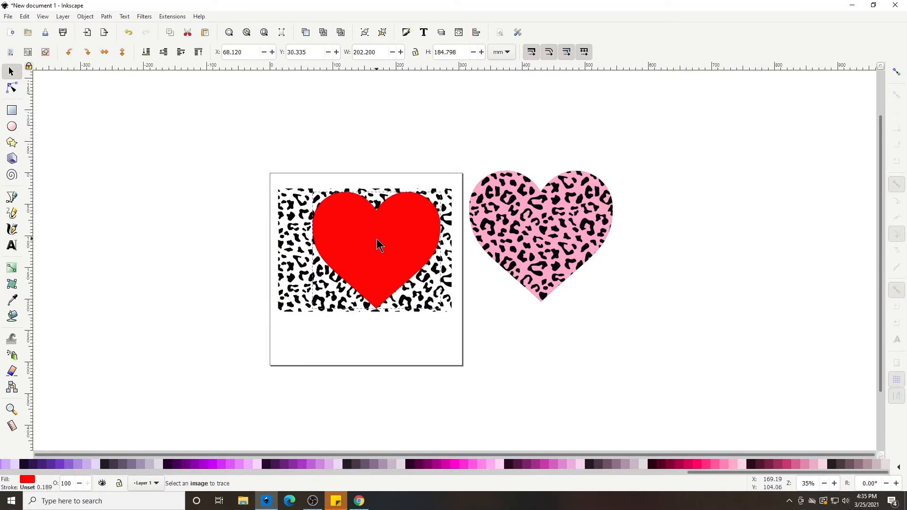
left_click_drag(377, 239, 377, 239)
key("shift")
left_click(293, 219, "shift")
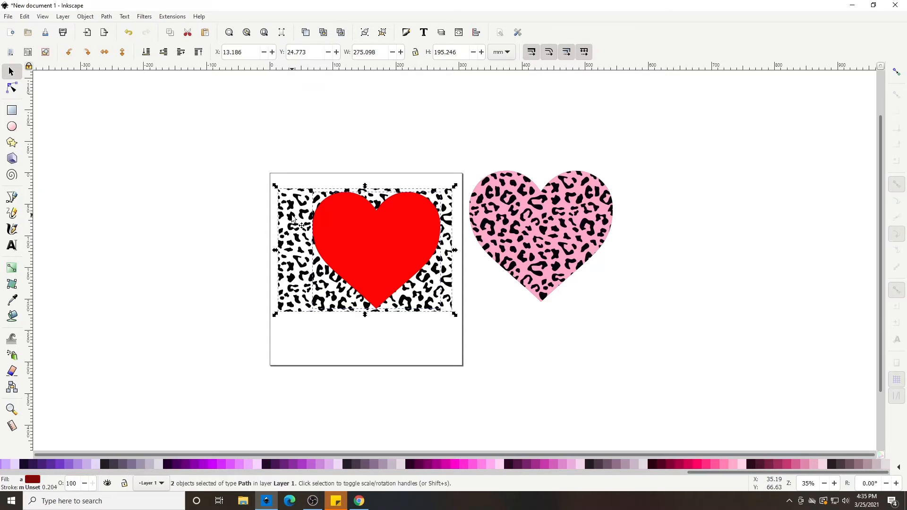
left_click(107, 17)
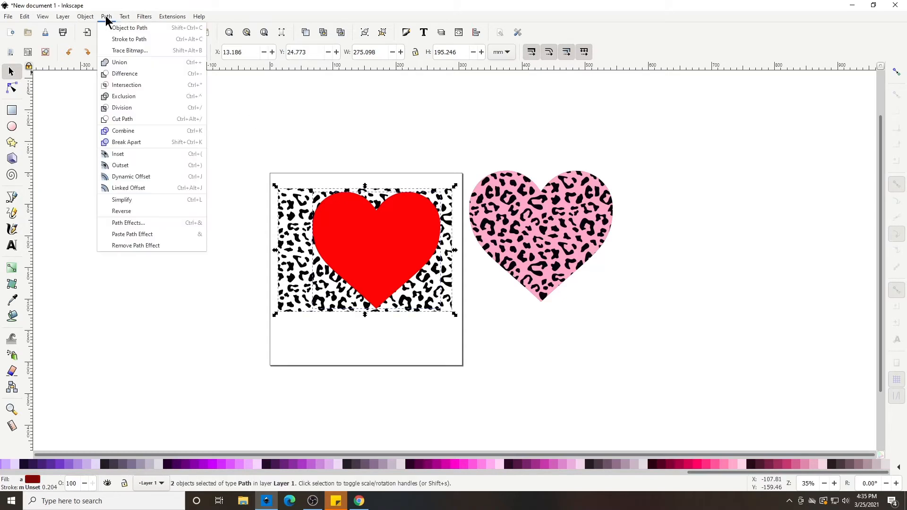
left_click(126, 86)
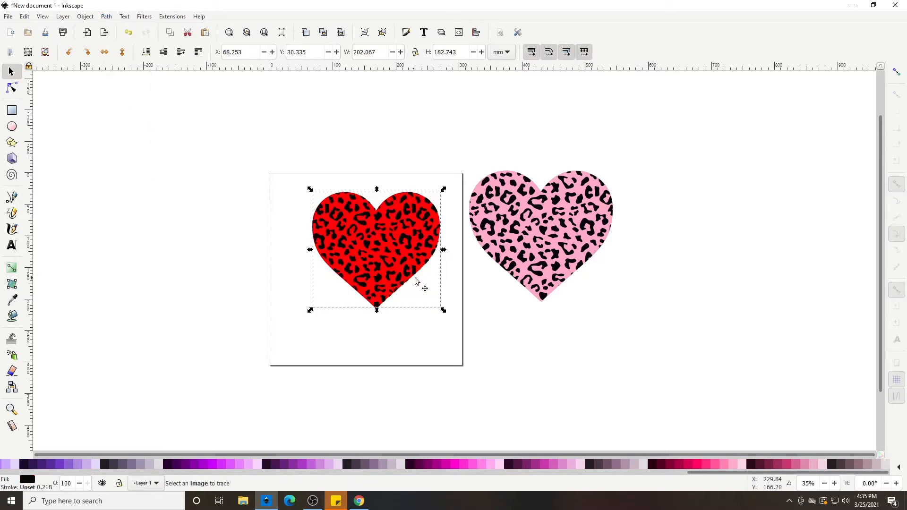
Step: Nudge the heart-shaped leopard pattern slightly left to X about 67.7 mm so it lines up with the red heart
key("3")
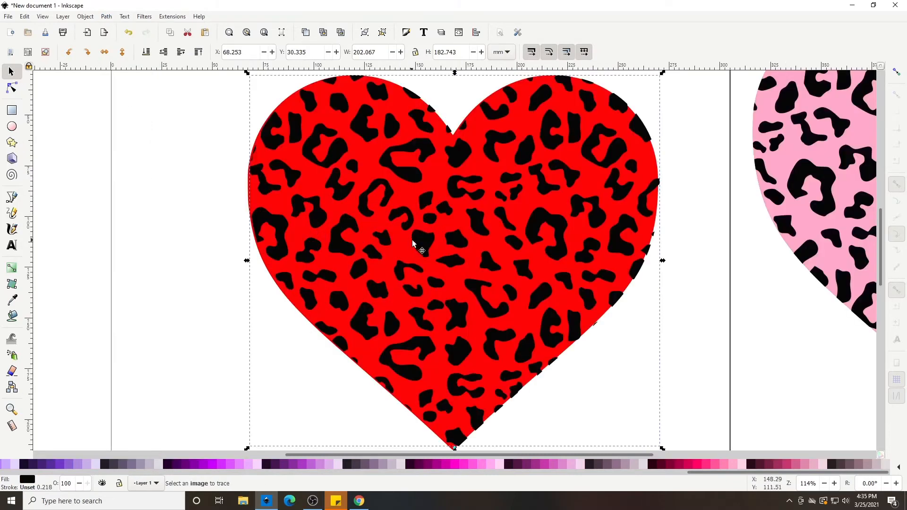
scroll(500, 226, "down", 2)
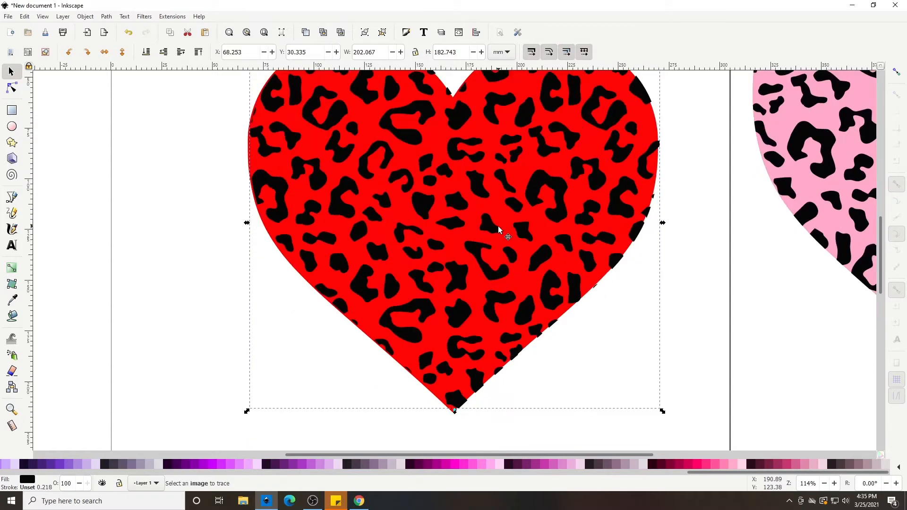
scroll(499, 229, "up", 2)
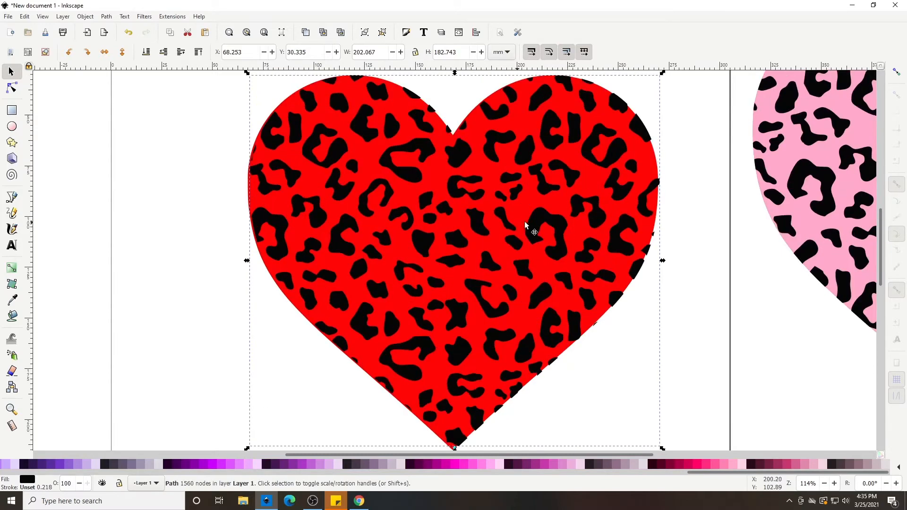
key("Left")
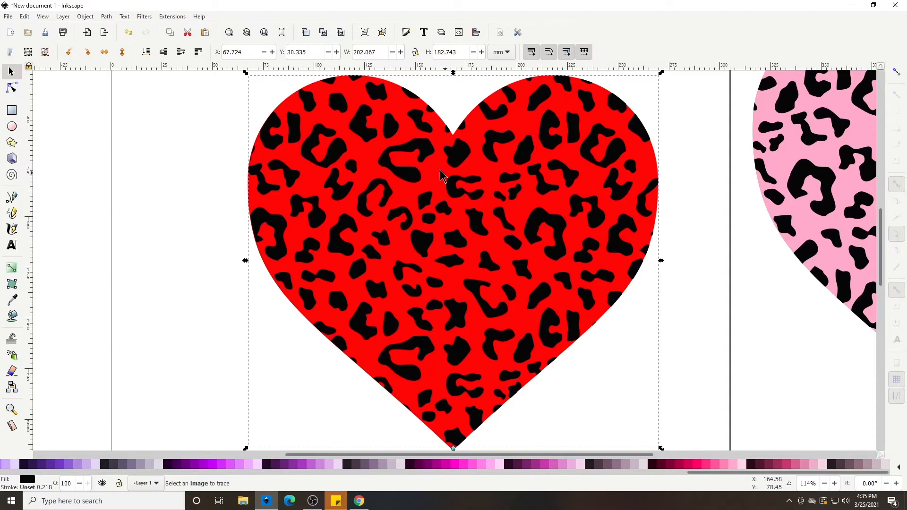
scroll(345, 222, "up", 2)
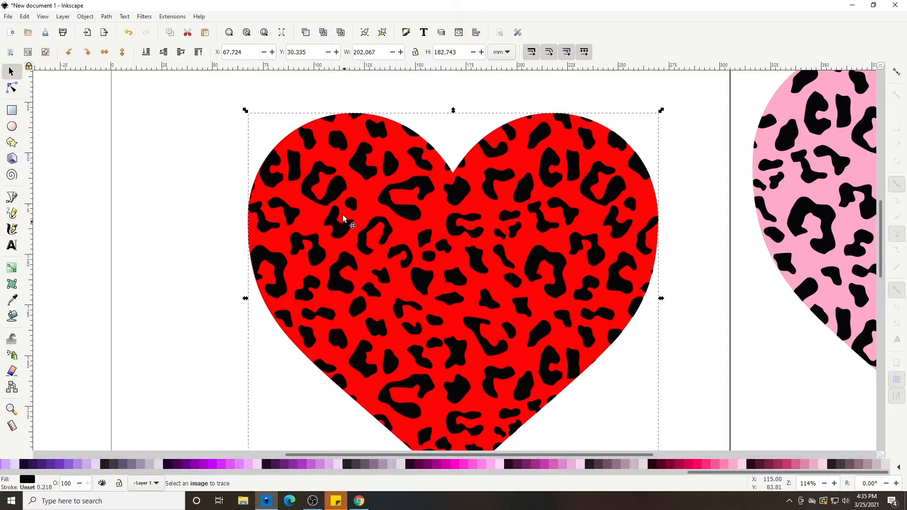
left_click(278, 116)
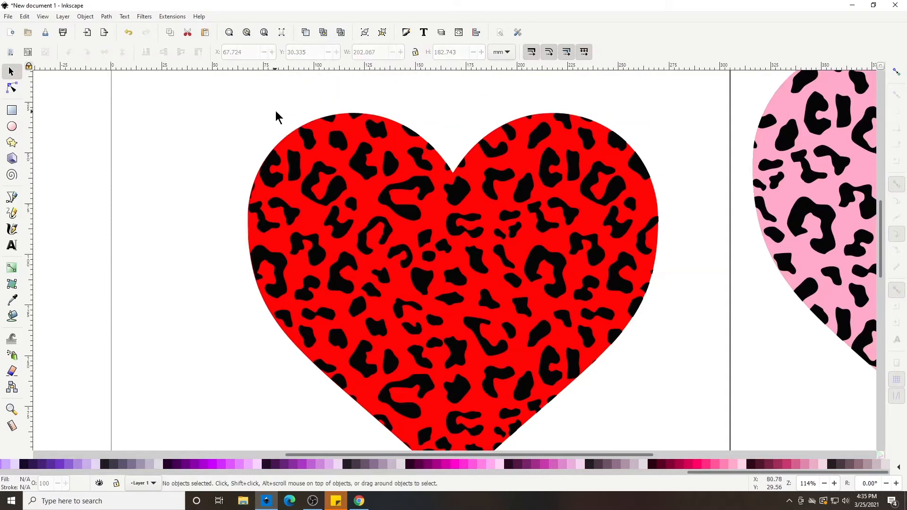
Step: Try white and muted mauve fills on the leopard spots, returning the spots to black
left_click(312, 144)
scroll(229, 194, "down", 3)
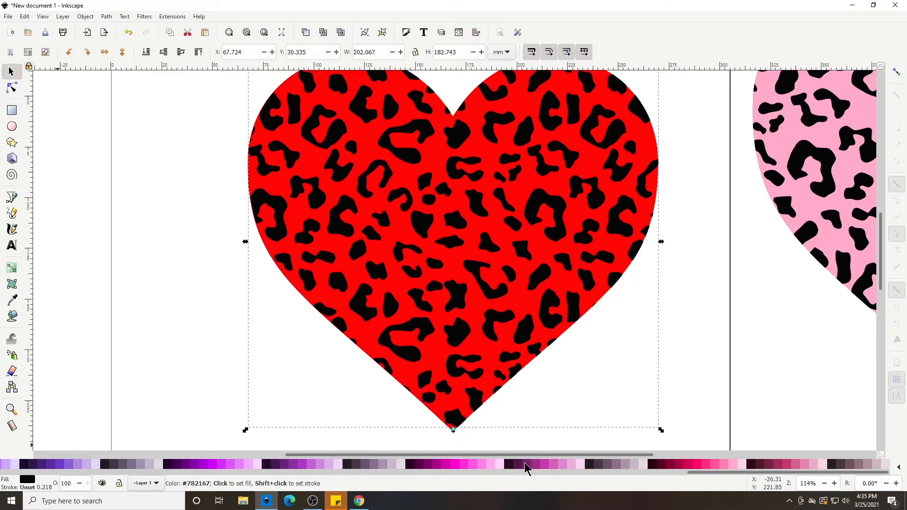
left_click_drag(699, 474, 4, 482)
left_click(130, 466)
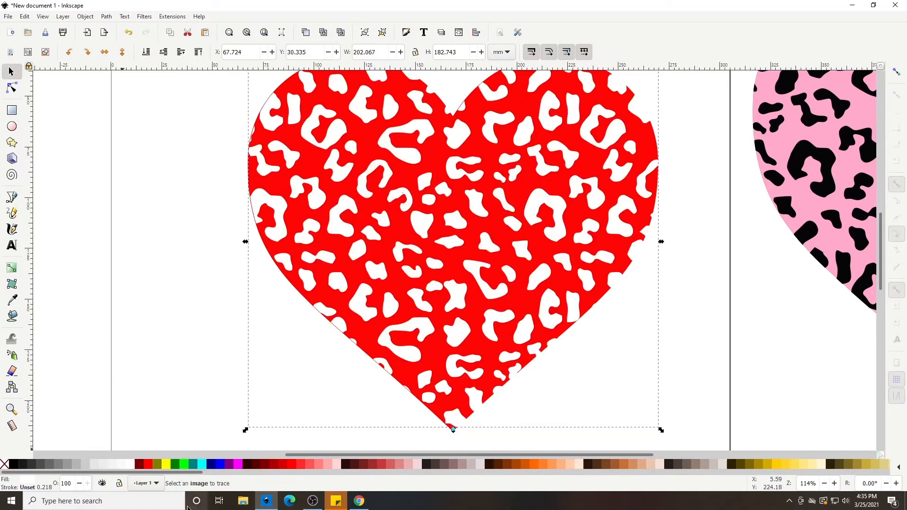
left_click(11, 466)
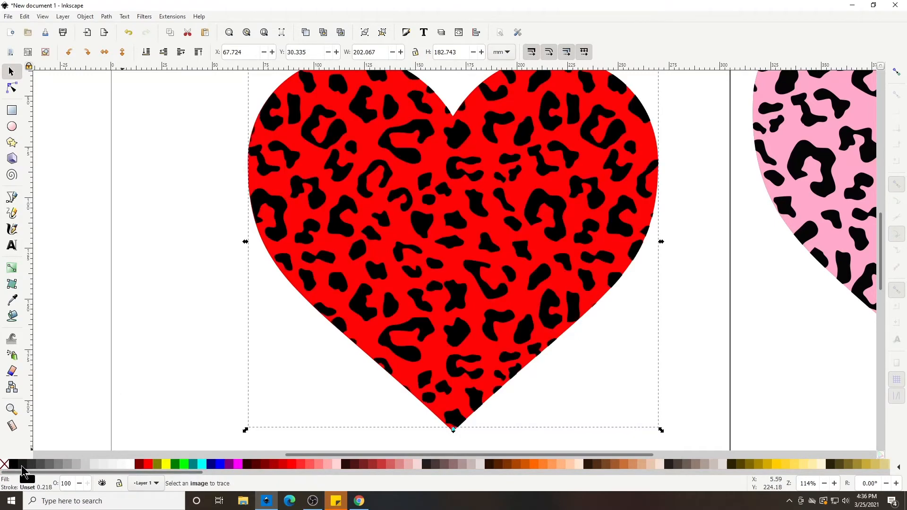
left_click_drag(186, 471, 884, 456)
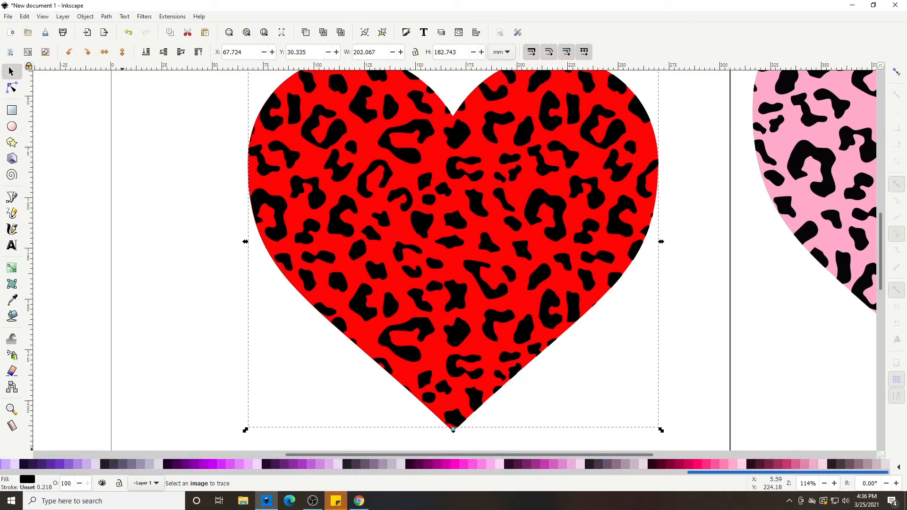
left_click(621, 467)
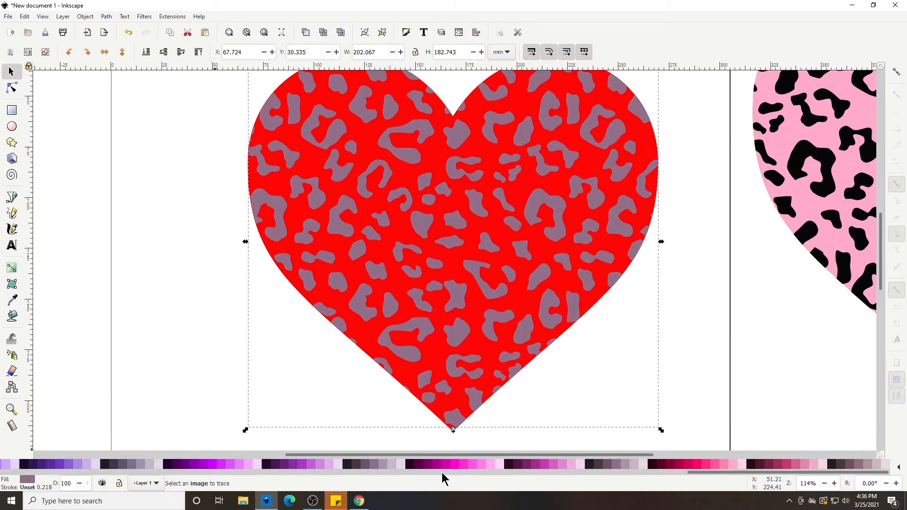
key("ctrl+z")
Step: Recolor the red heart behind the leopard spots with a muted mauve fill
left_click(297, 291)
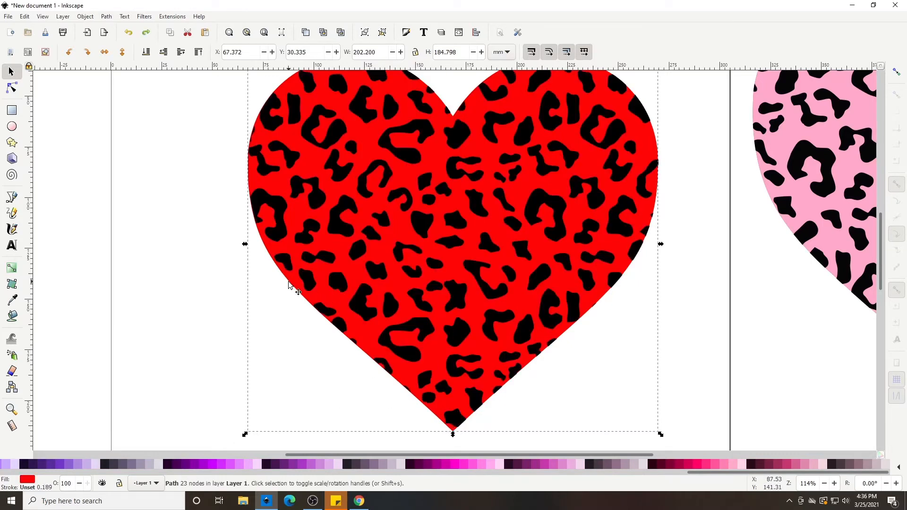
left_click(618, 466)
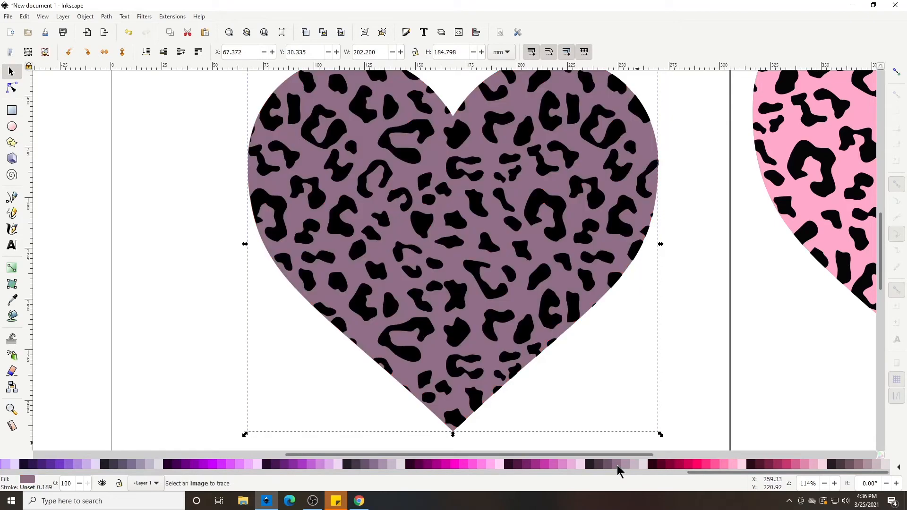
left_click(670, 347)
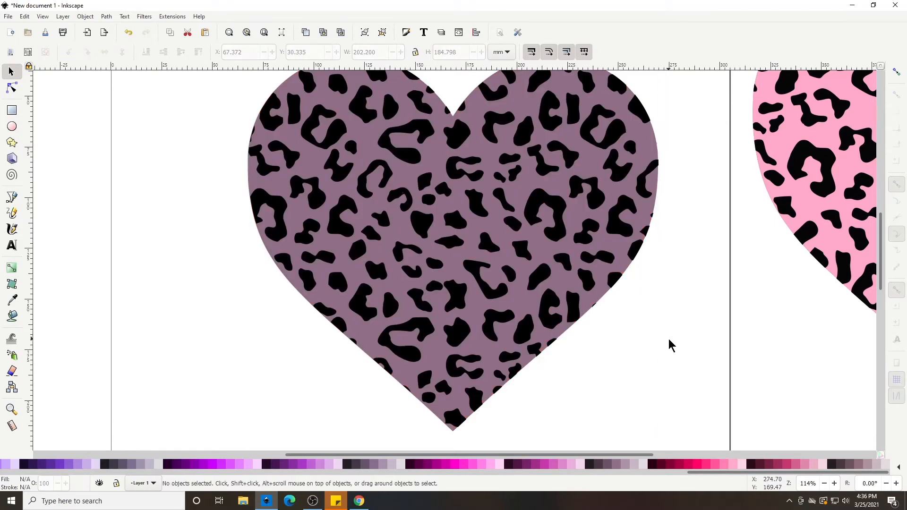
key("minus")
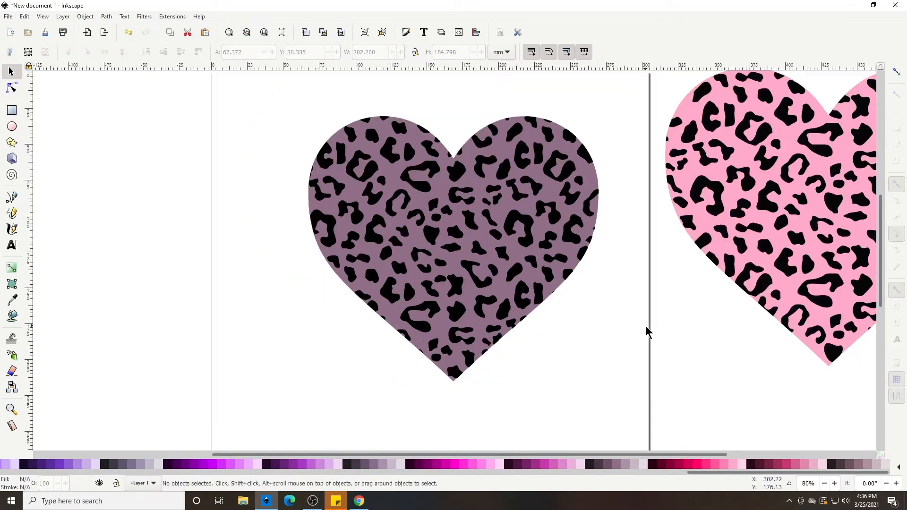
key("plus")
key("plus")
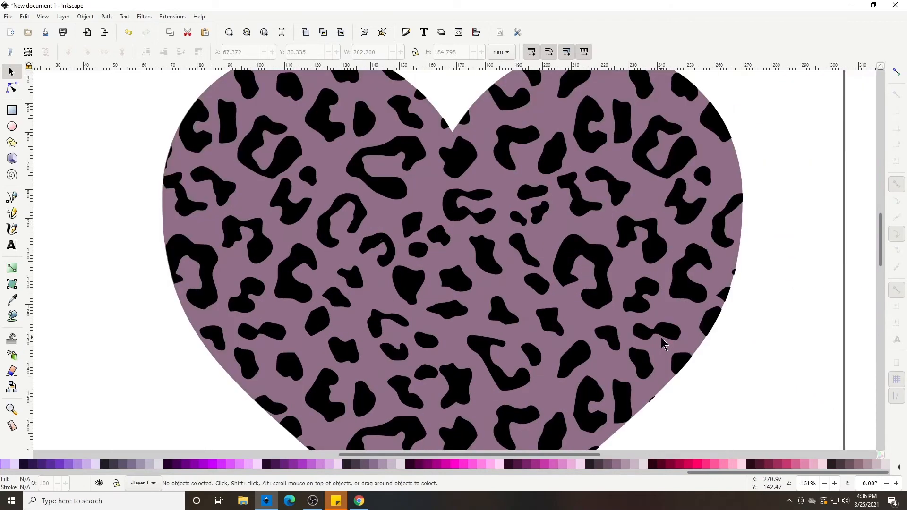
scroll(662, 340, "up", 1)
scroll(662, 343, "down", 3)
key("minus")
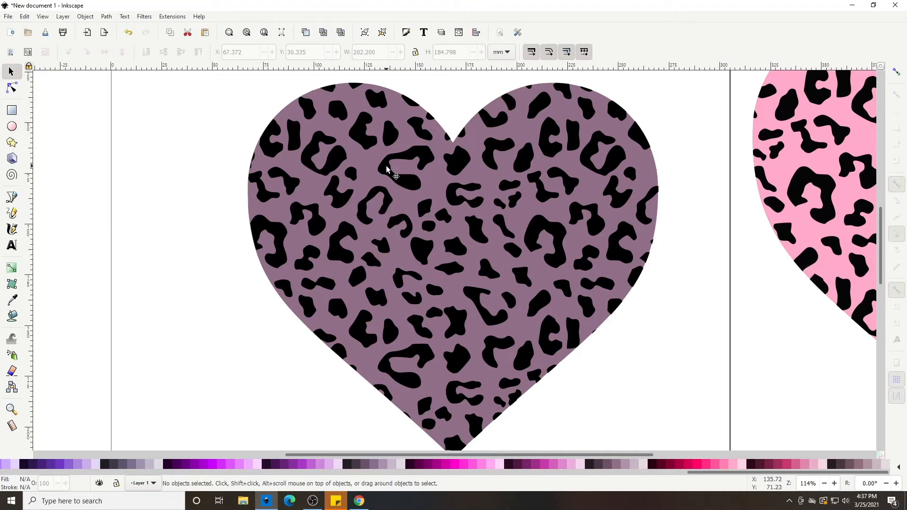
Step: Delete all nodes of the thin spot sliver on the heart's lower-left edge near its tip
left_click(11, 88)
left_click(266, 159)
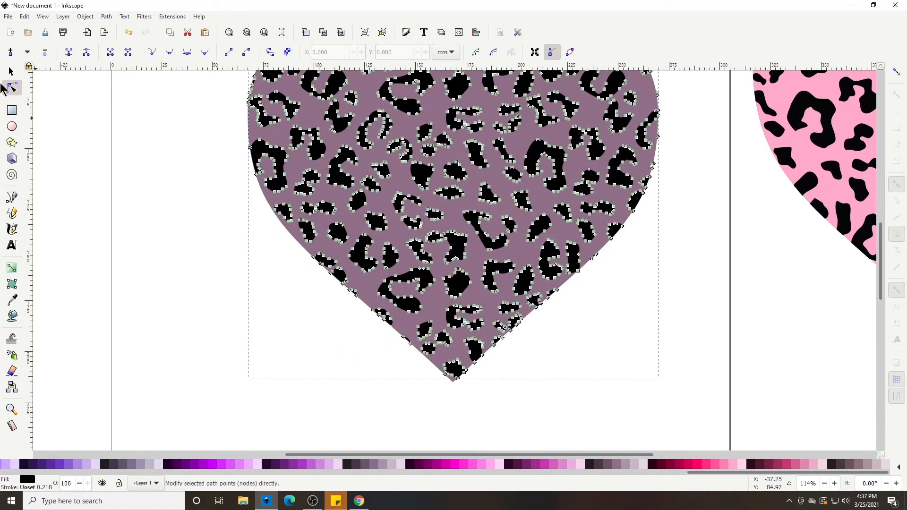
left_click(10, 72)
key("plus")
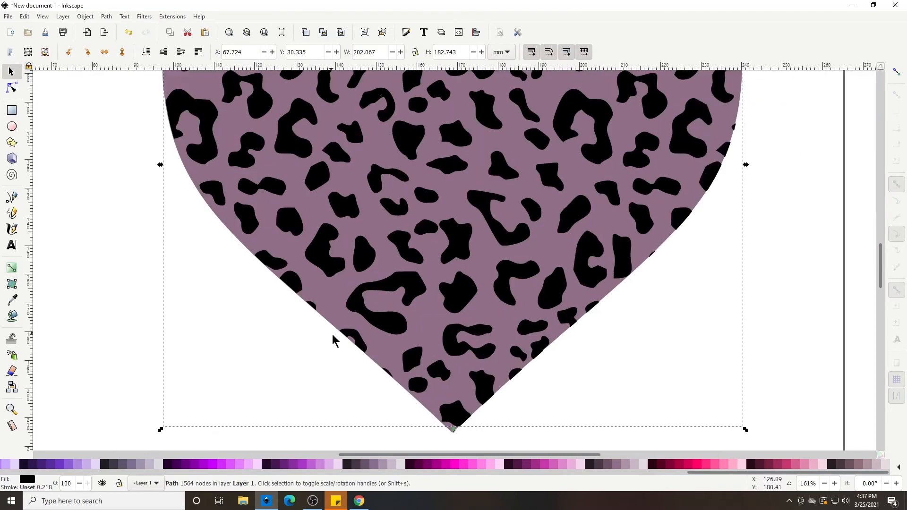
key("plus")
key("plus")
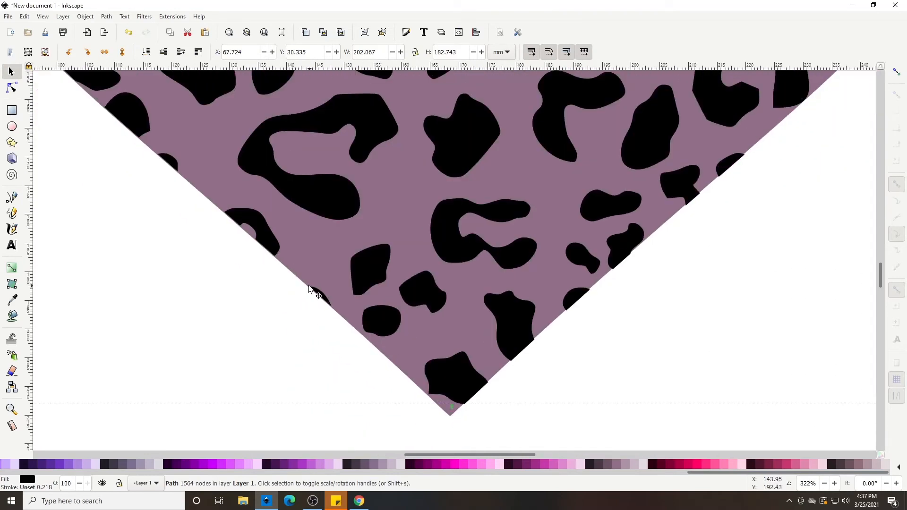
key("n")
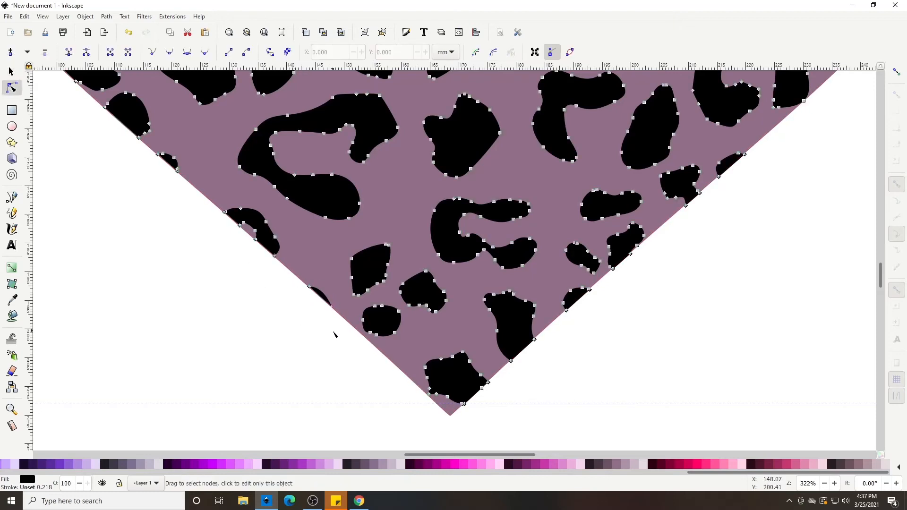
left_click_drag(341, 330, 291, 277)
key("Delete")
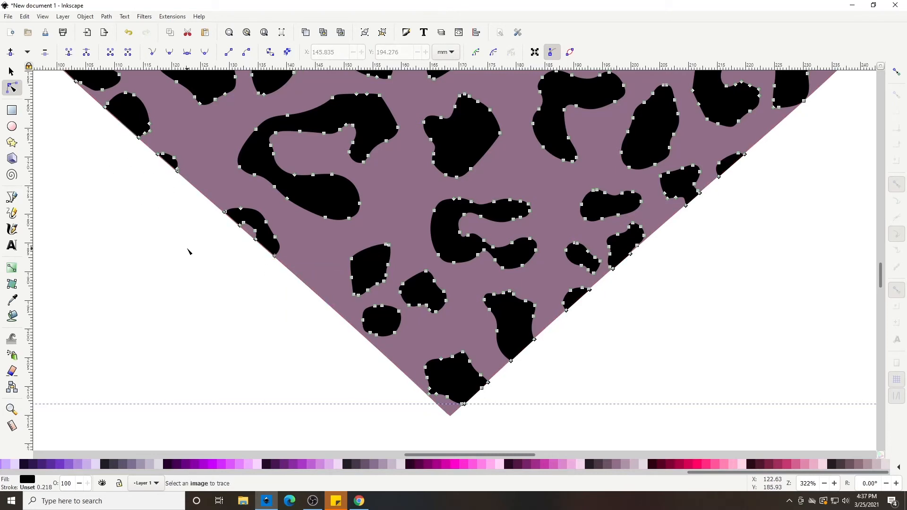
Step: Delete the nodes of the small spot fragment farther up the heart's lower-left edge
scroll(188, 252, "up", 3)
left_click_drag(184, 262, 151, 202)
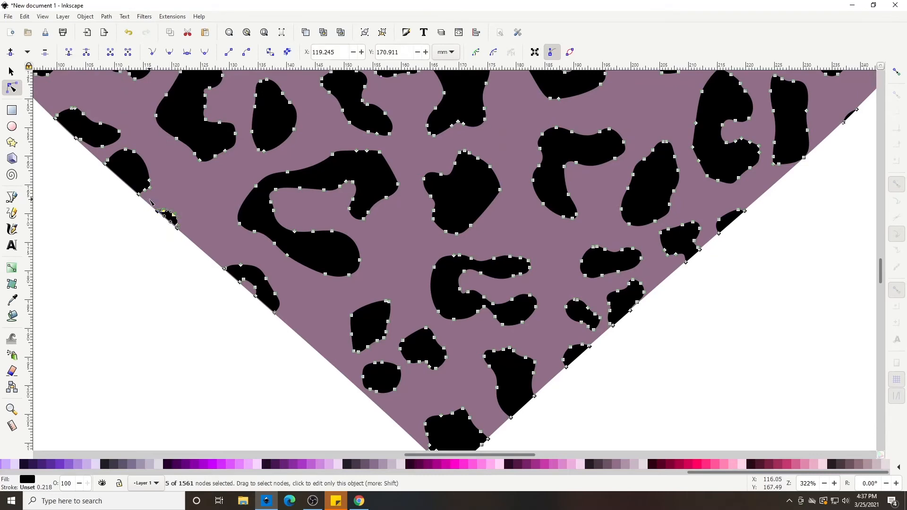
key("Delete")
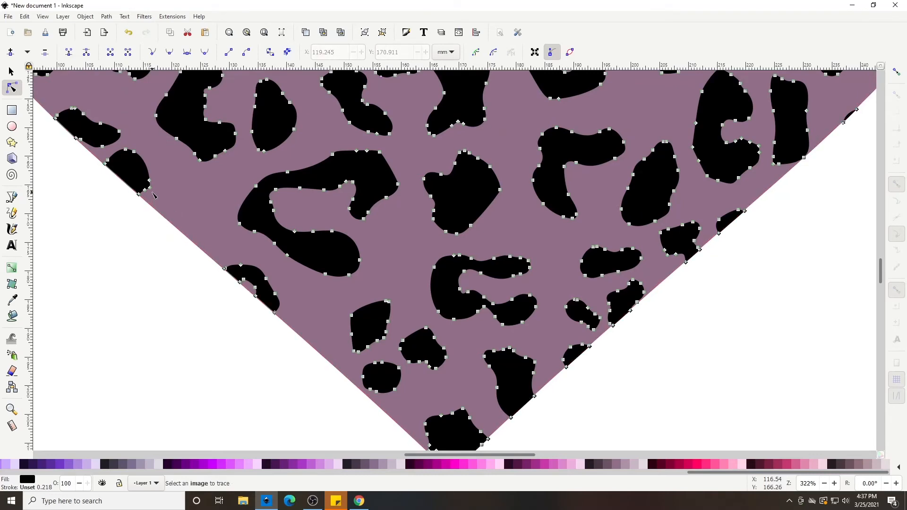
Step: Remove the narrow spot sliver on the outer edge of the heart's left lobe by deleting its nodes
key("minus")
key("minus")
scroll(250, 250, "up", 4)
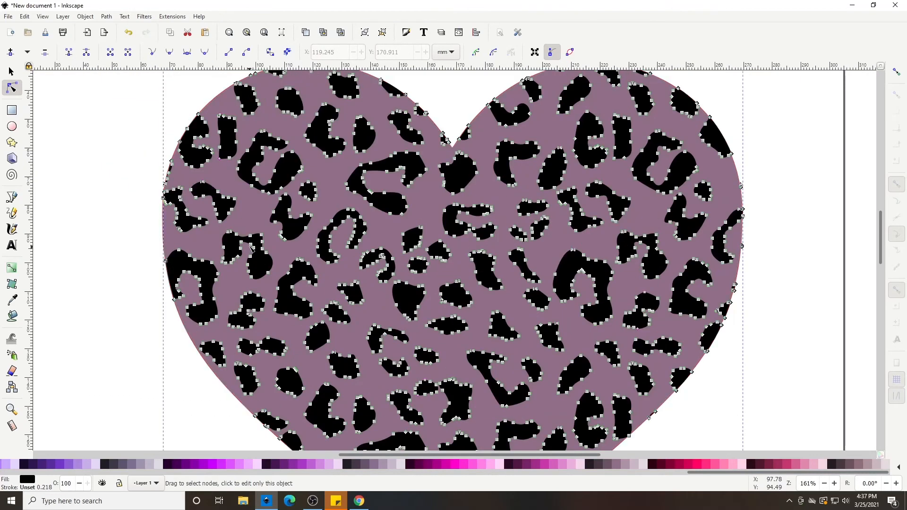
key("minus")
key("plus")
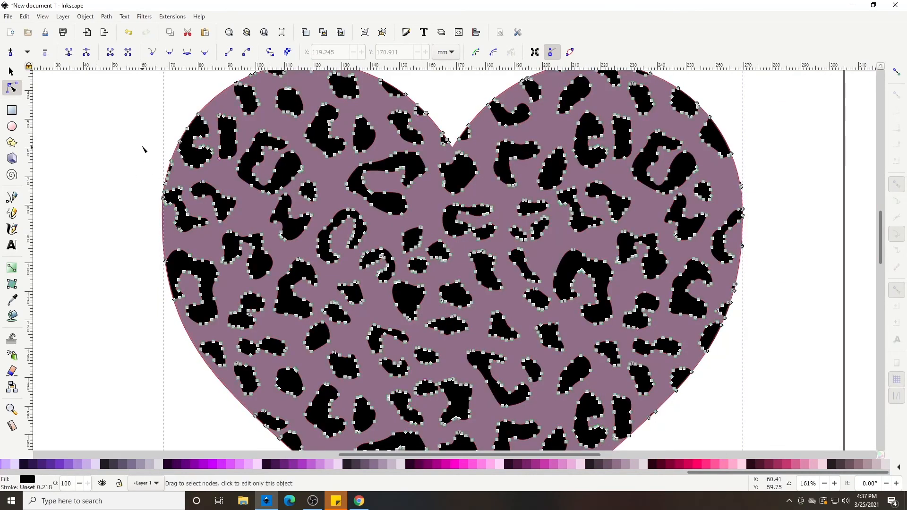
left_click_drag(141, 146, 176, 187)
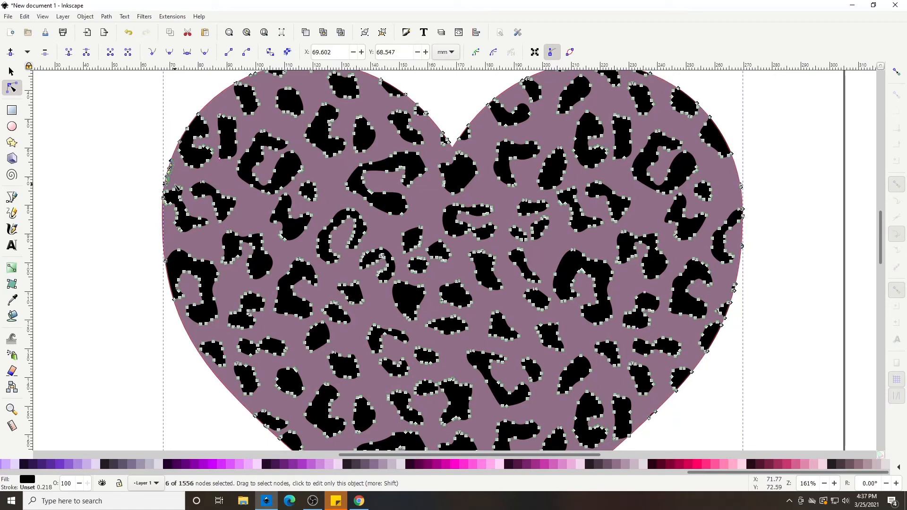
key("Escape")
Step: Delete the nodes of the small spot fragments on the top edges of the heart's left and right lobes
scroll(360, 204, "up", 4)
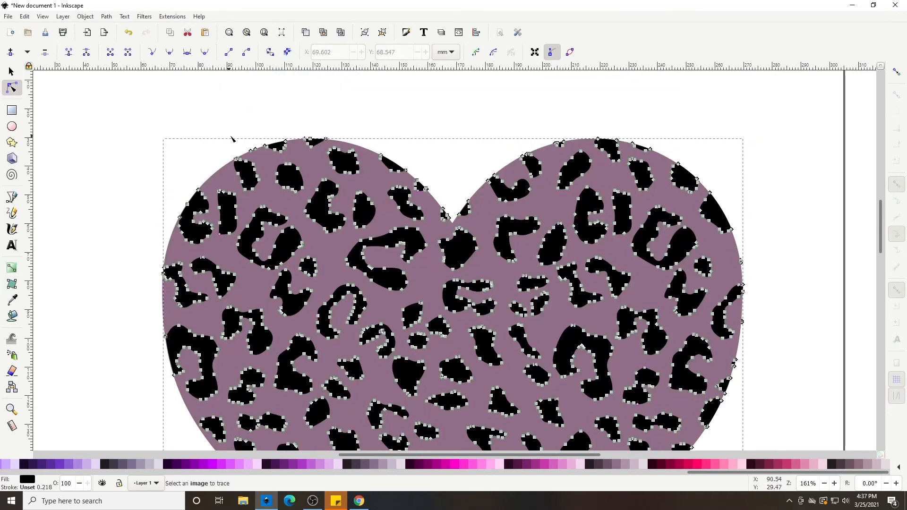
left_click_drag(247, 140, 260, 155)
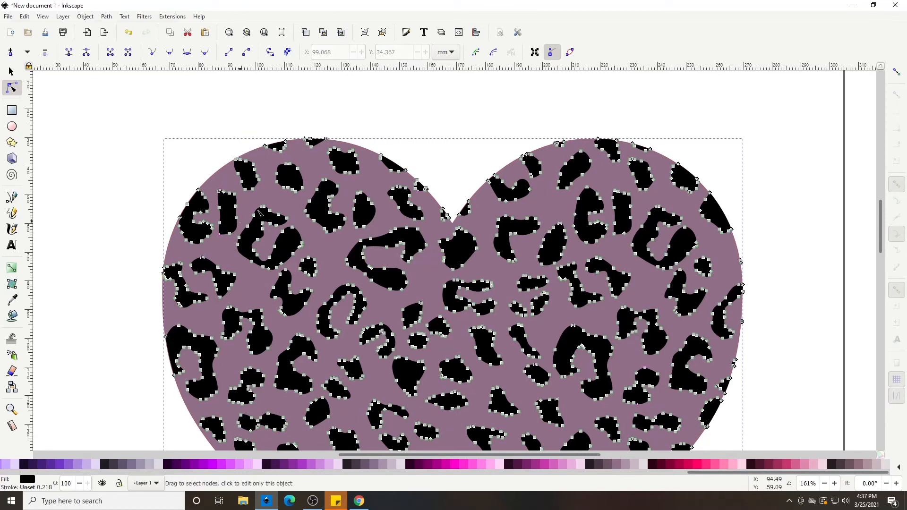
left_click_drag(544, 122, 569, 153)
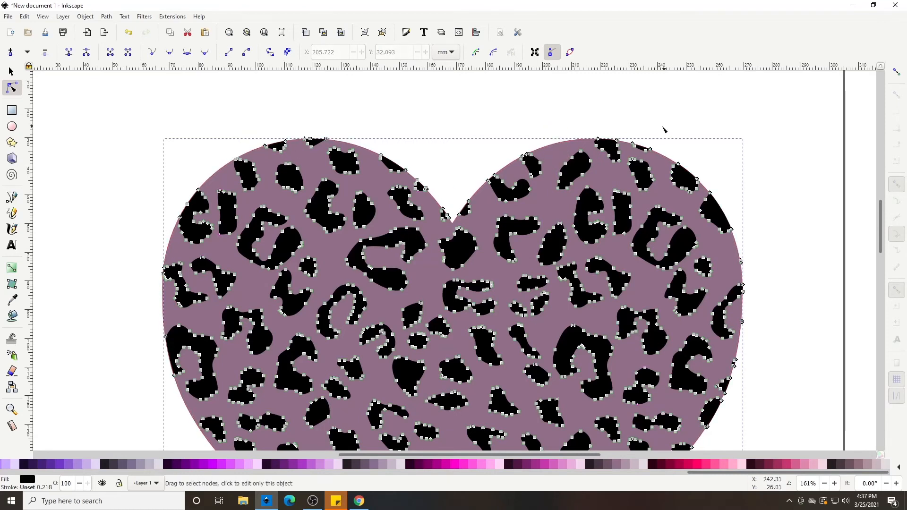
Step: Delete the nodes of the two tiny spot fragments on the heart's right edge, above and below the curved black spot
left_click_drag(717, 295, 727, 319)
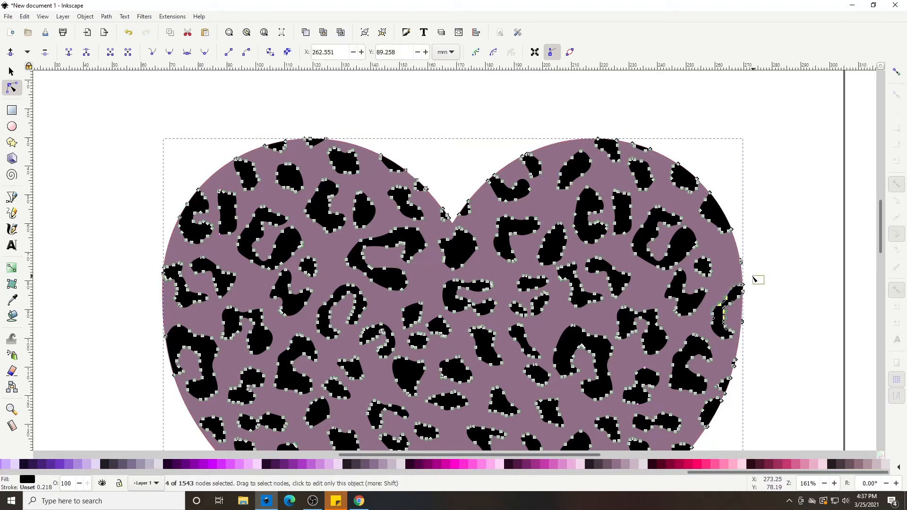
left_click_drag(755, 280, 739, 255)
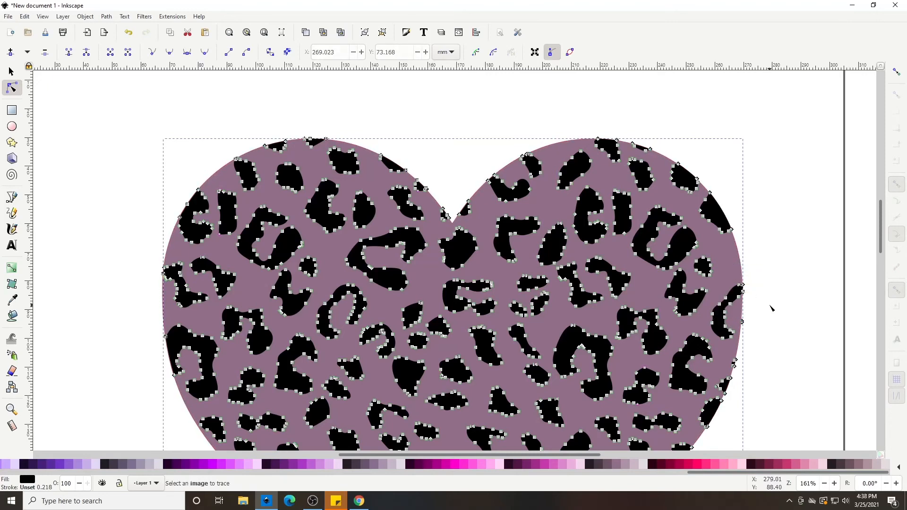
left_click(771, 308)
scroll(772, 326, "down", 3)
left_click_drag(735, 322, 737, 256)
scroll(755, 328, "down", 5)
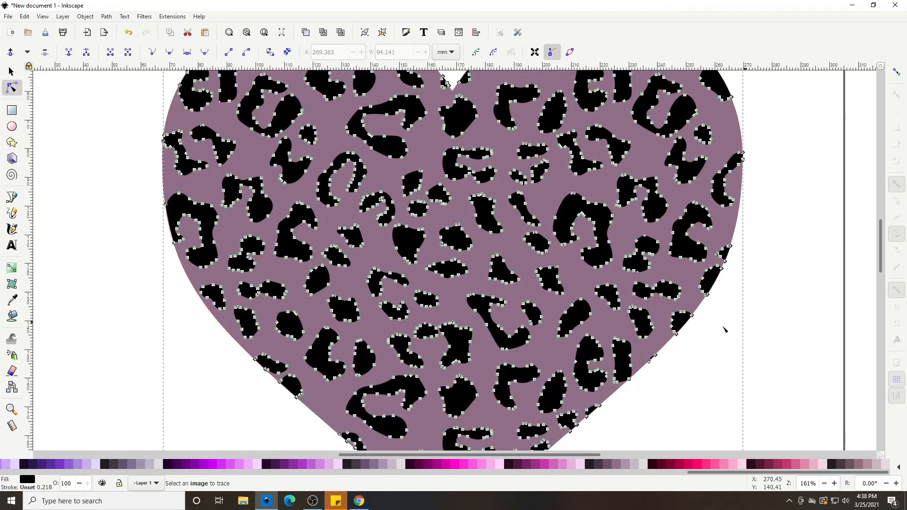
Step: Delete the nodes of the thin spot sliver on the heart's straight lower-right edge
scroll(725, 329, "down", 1)
left_click_drag(669, 367, 643, 327)
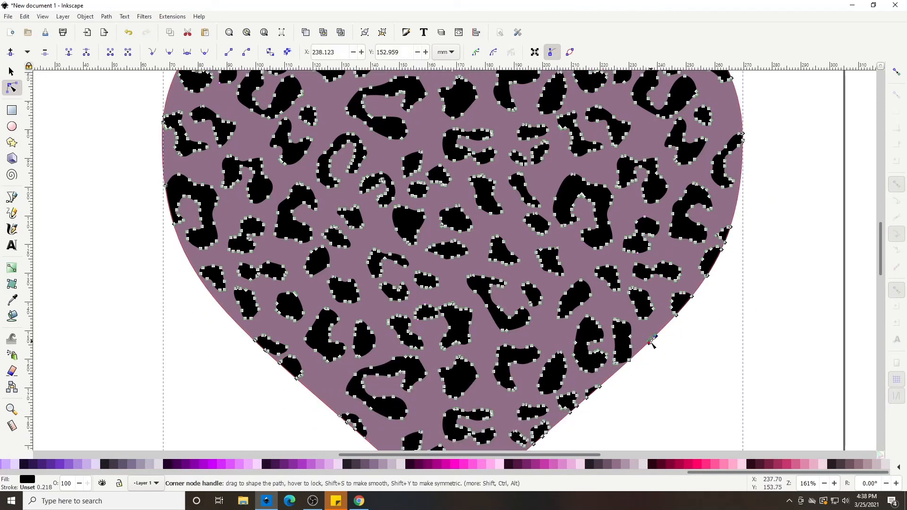
scroll(644, 395, "down", 4)
scroll(633, 394, "up", 2)
left_click(634, 395)
scroll(634, 399, "down", 2)
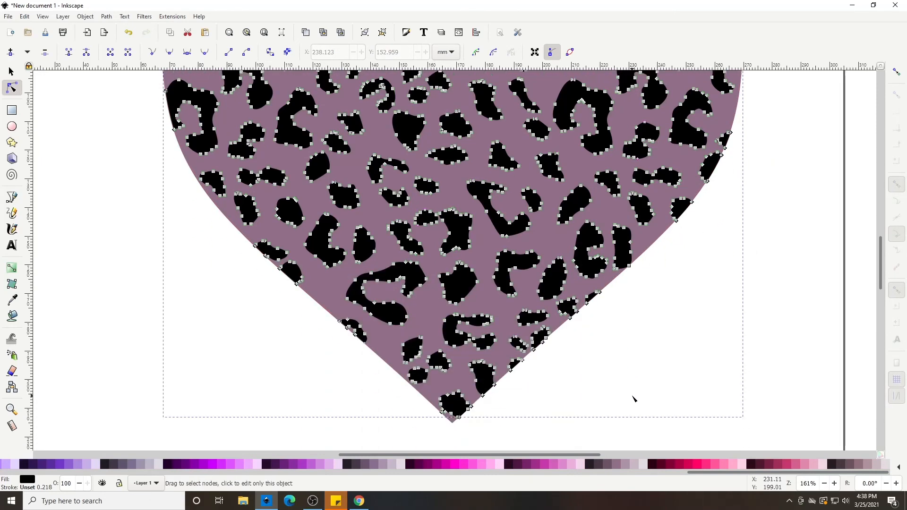
Step: Group the mauve heart with its leopard spots and move the group near the page's upper-left corner
scroll(634, 399, "up", 10)
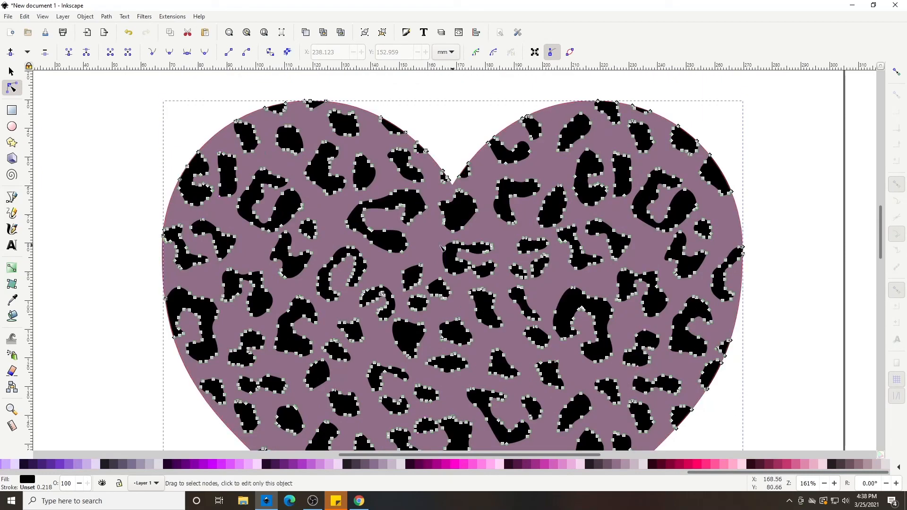
left_click(11, 71)
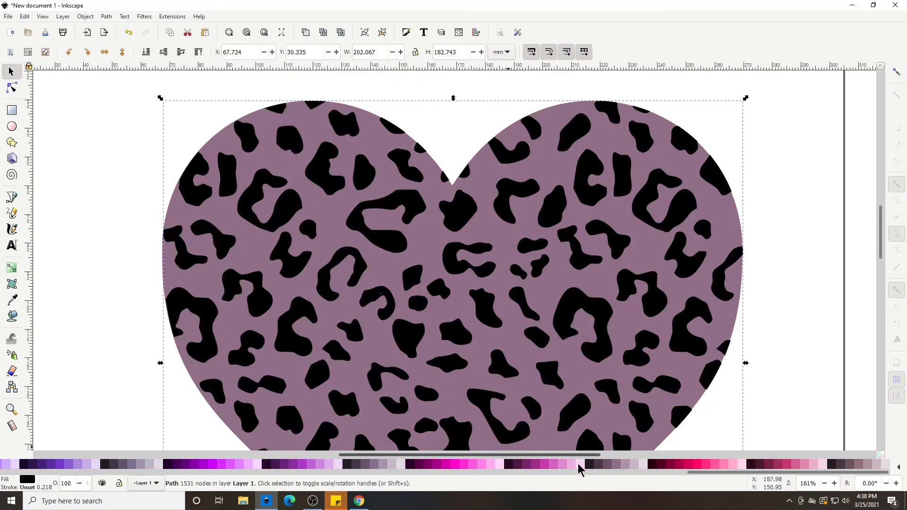
key("minus")
key("minus")
key("minus")
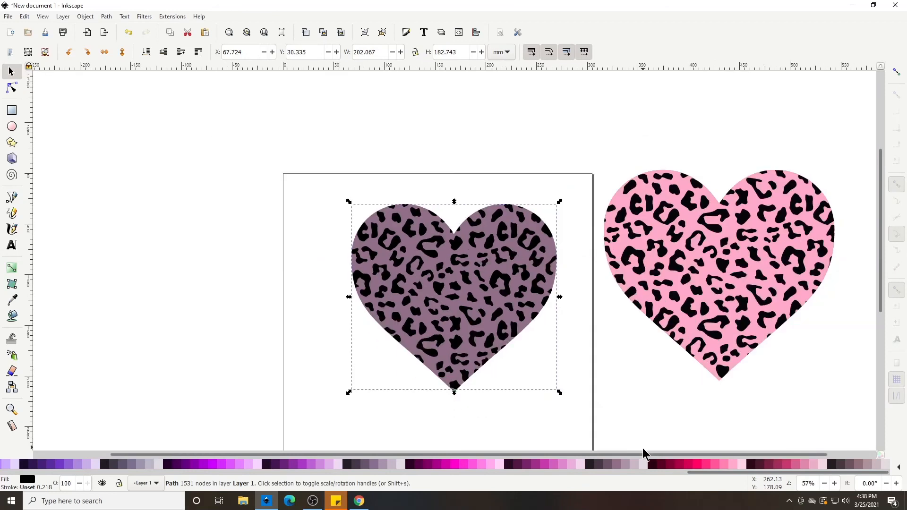
left_click(514, 418)
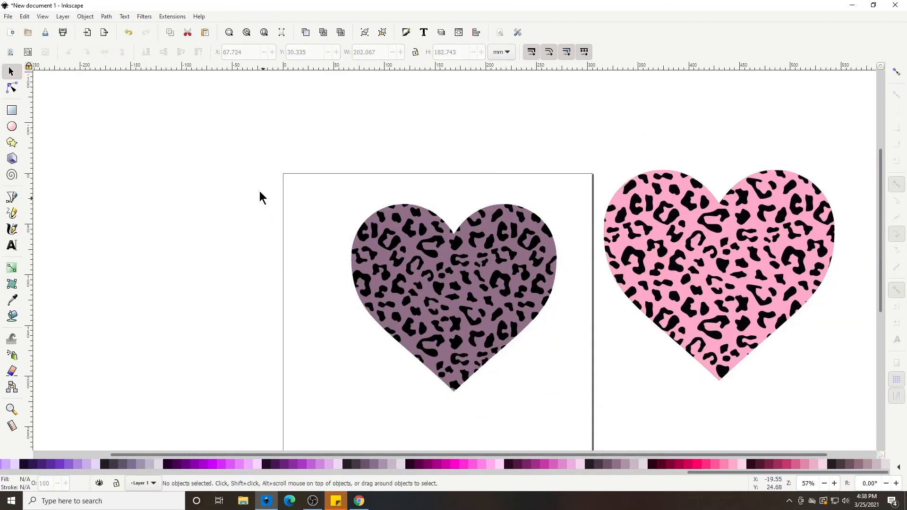
left_click_drag(302, 148, 582, 429)
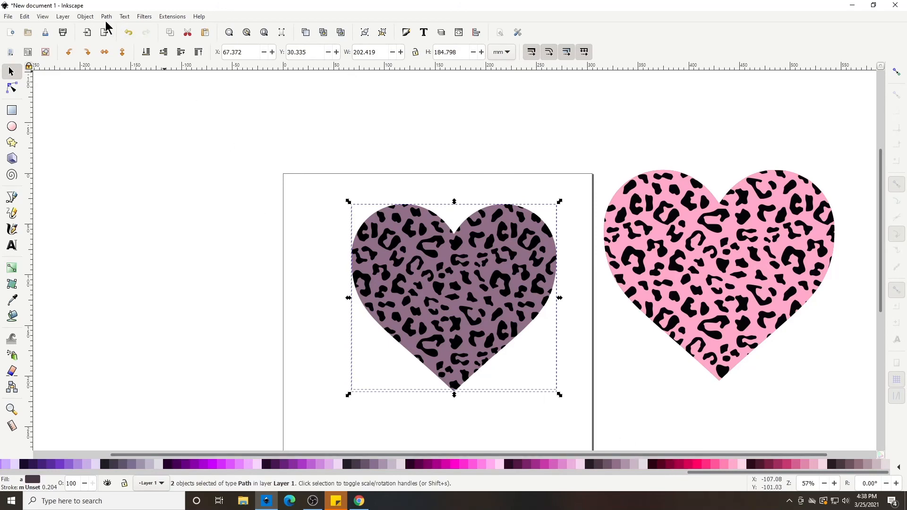
left_click(86, 16)
left_click(93, 101)
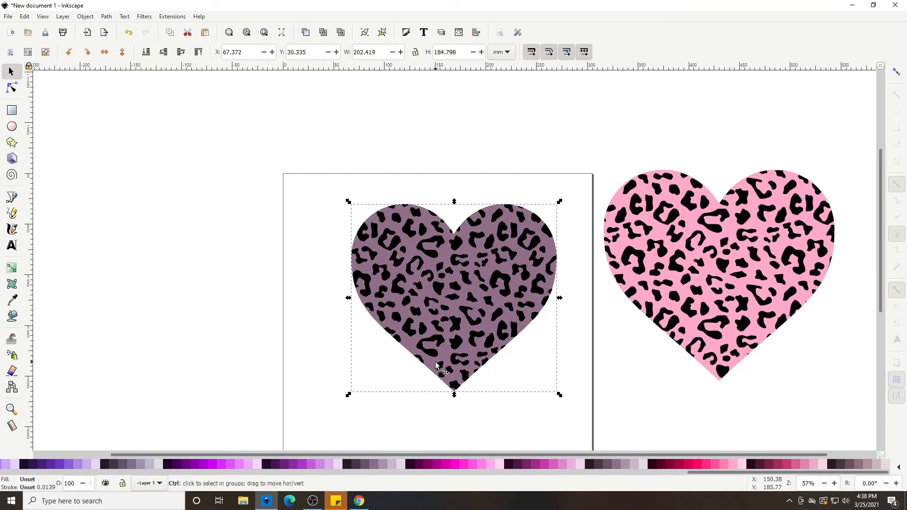
left_click_drag(304, 134, 585, 423)
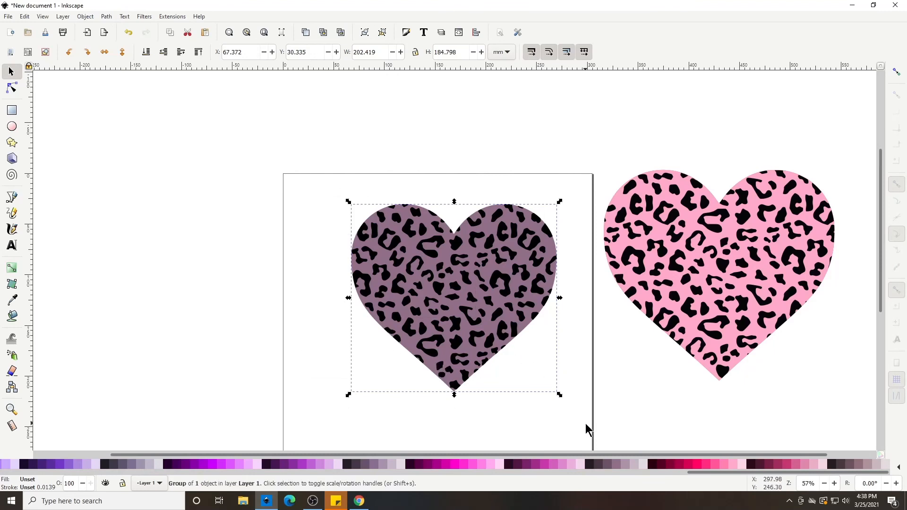
left_click_drag(498, 279, 438, 265)
Step: Switch the units to inches, set the grouped heart's height to 7 with proportions locked, and nudge it closer to the page's top edge
left_click(503, 53)
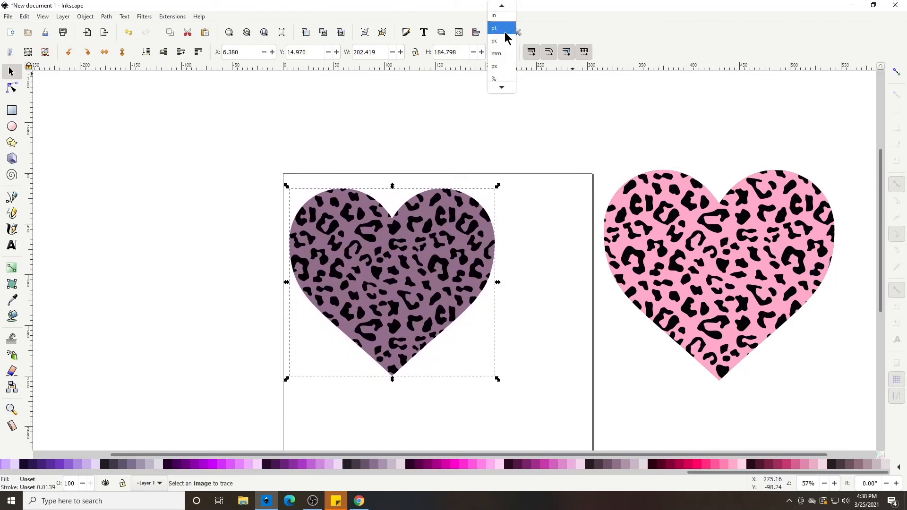
left_click(500, 17)
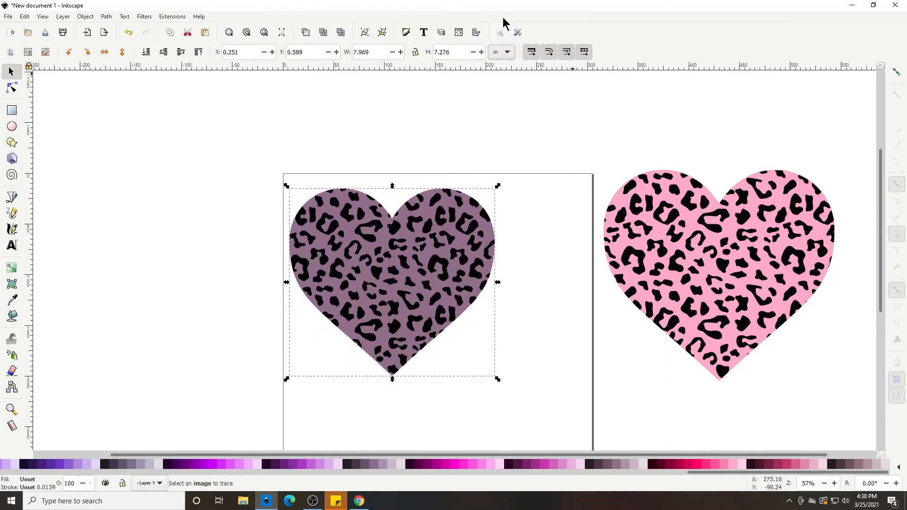
left_click(416, 52)
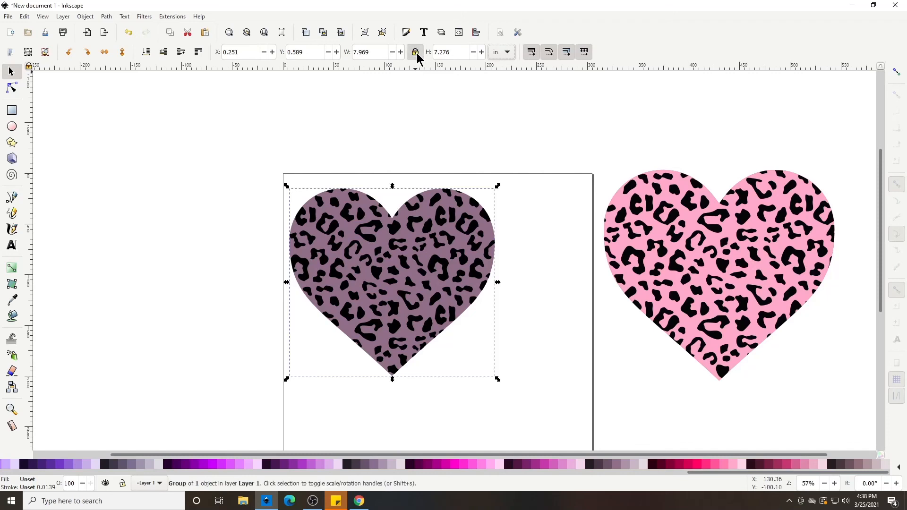
triple_click(459, 53)
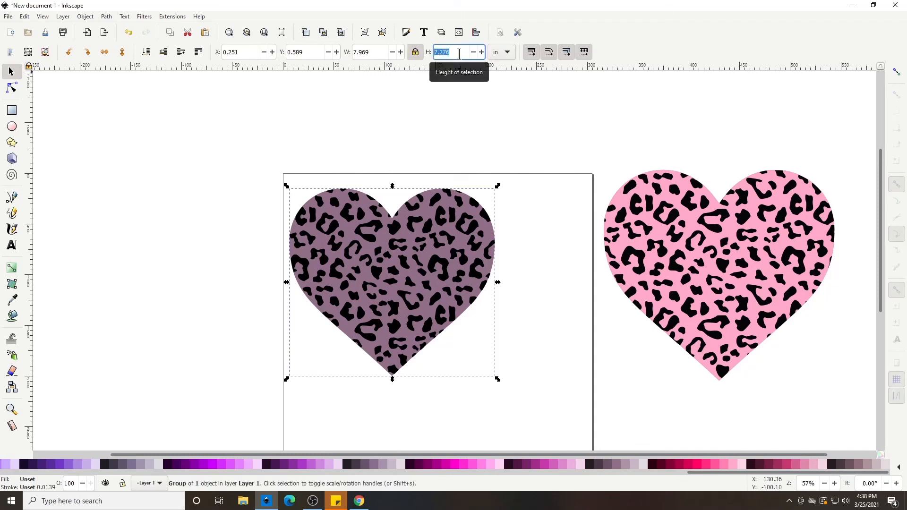
type("7")
key("Return")
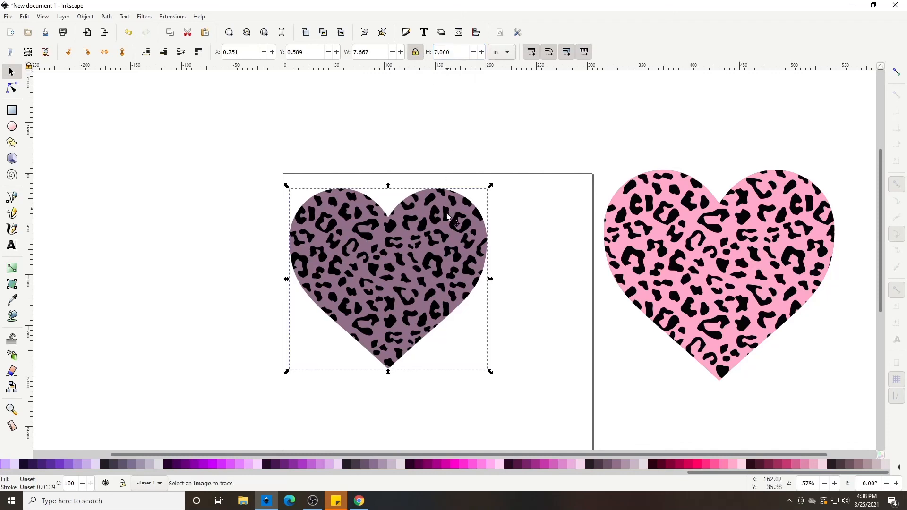
mouse_move(446, 212)
left_mouse_down()
mouse_move(473, 230)
mouse_move(451, 219)
left_mouse_up()
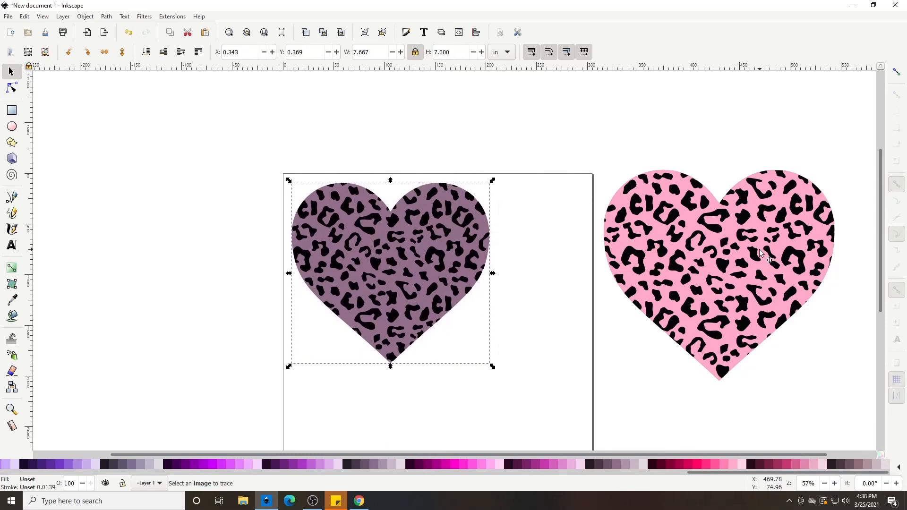
Step: Delete the pink leopard-print heart beside the page, leaving the mauve heart selected
left_click(754, 254)
mouse_move(751, 253)
left_mouse_down()
mouse_move(730, 224)
mouse_move(746, 234)
mouse_move(735, 250)
left_mouse_up()
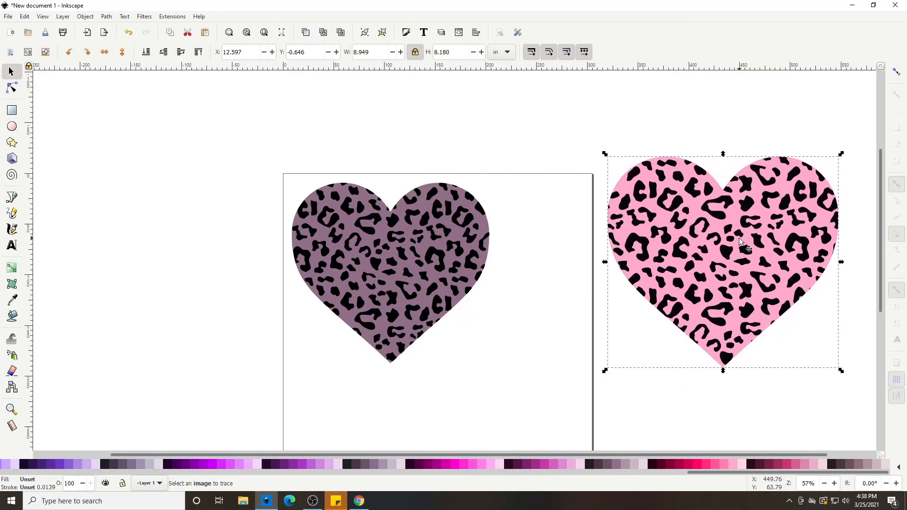
key("Delete")
left_click(433, 242)
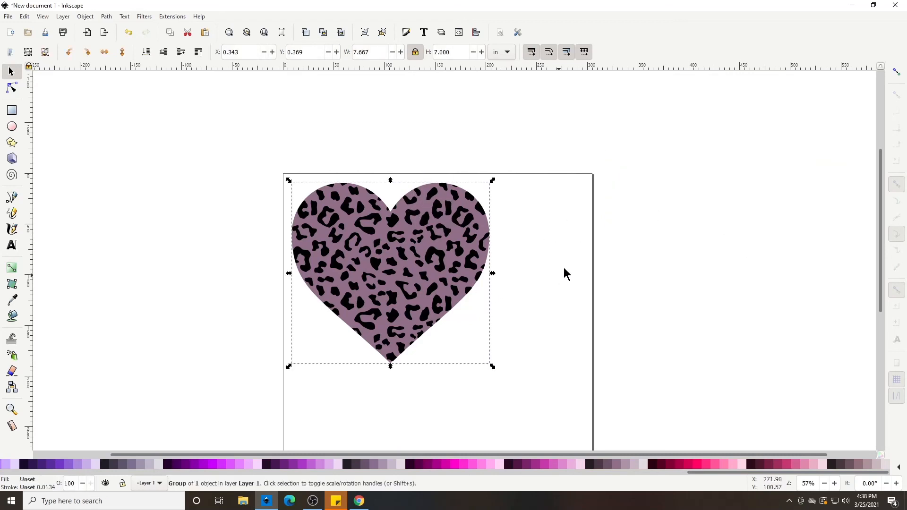
Step: Save the document as "Leopard Heart" in the Documents folder in Plain SVG format
key("minus")
key("minus")
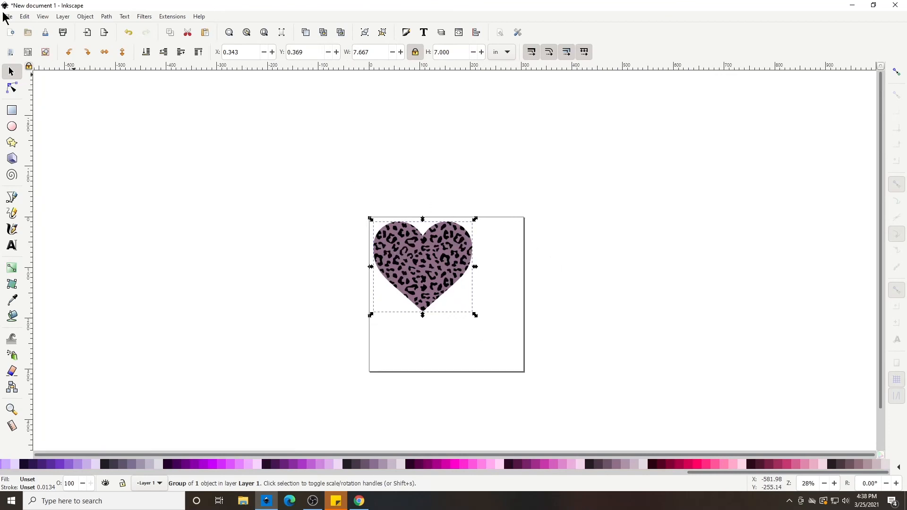
left_click(12, 18)
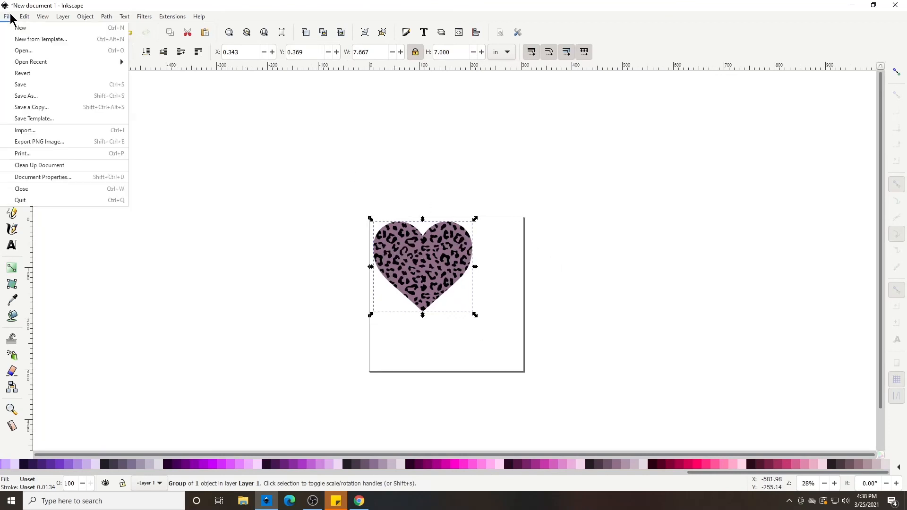
left_click(43, 98)
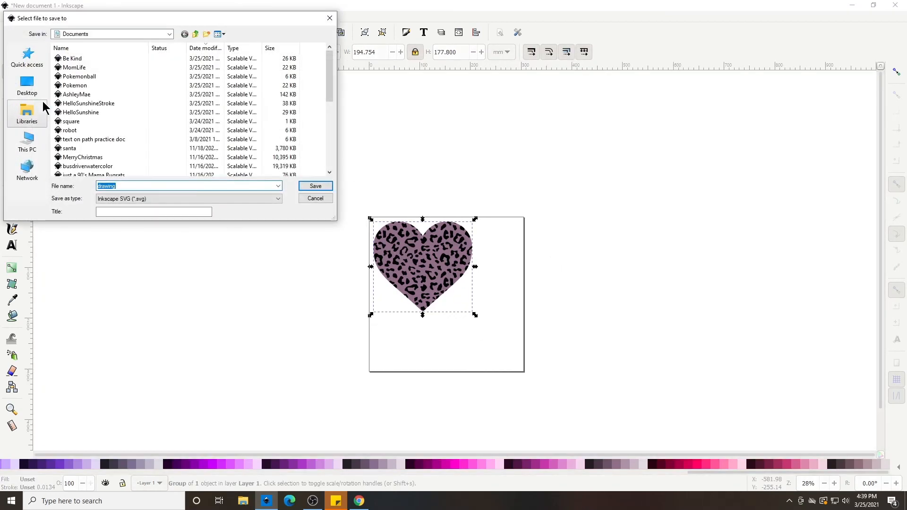
type("Le")
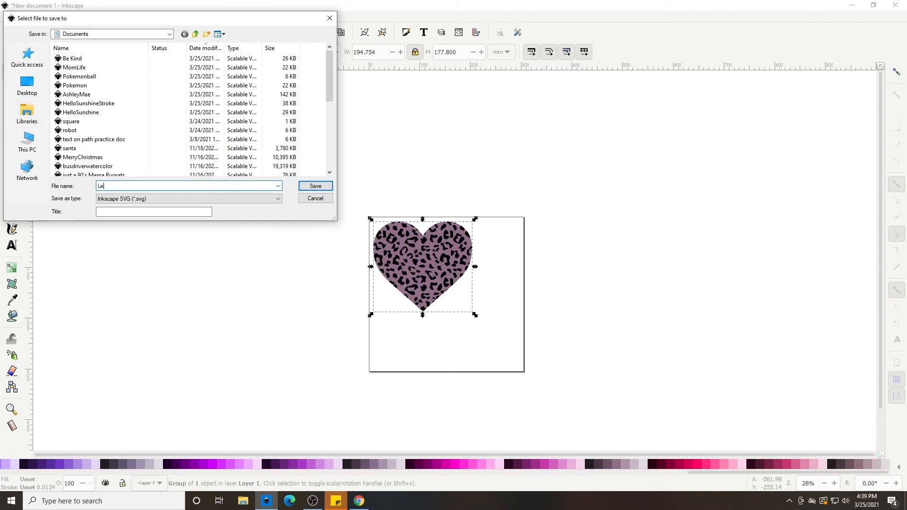
type("opard Heart")
key("Tab")
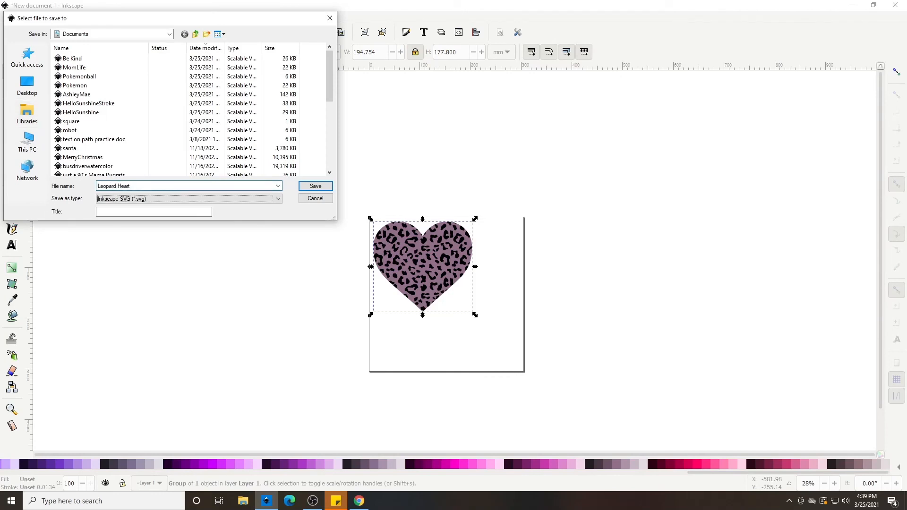
key("alt+Down")
key("Down")
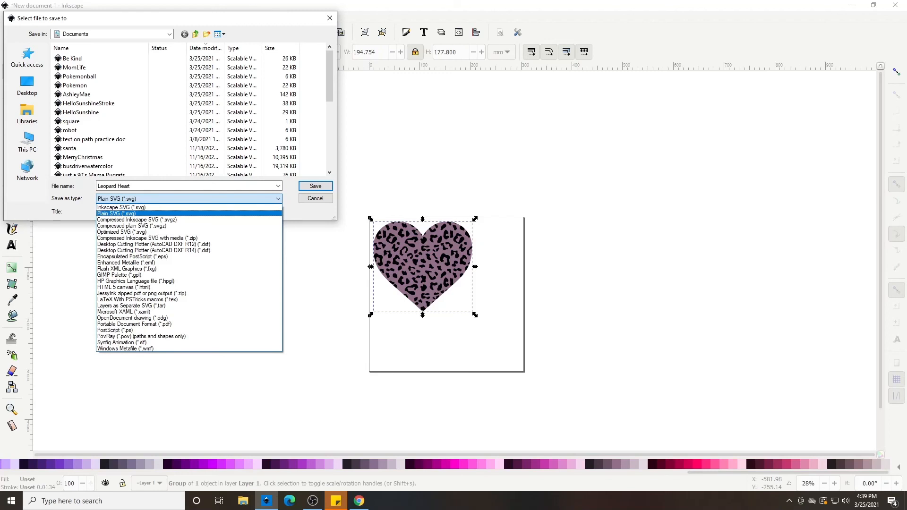
key("Return")
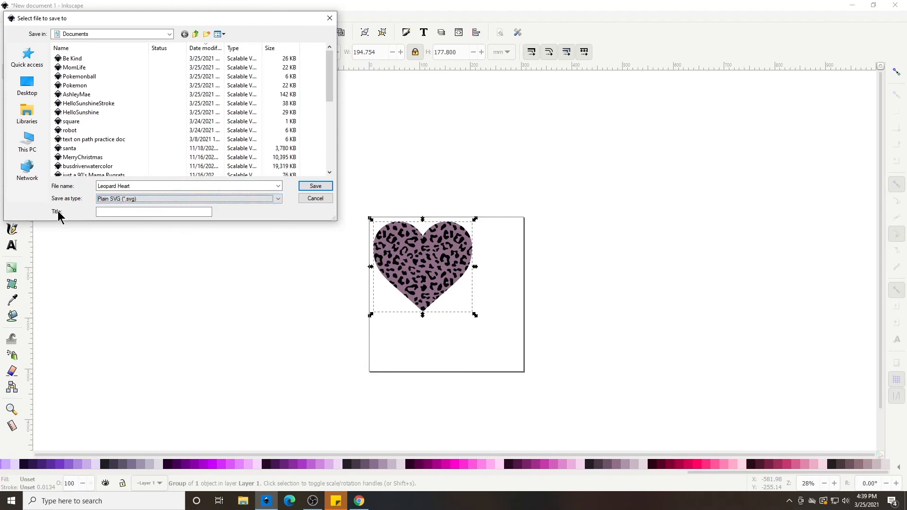
left_click(326, 187)
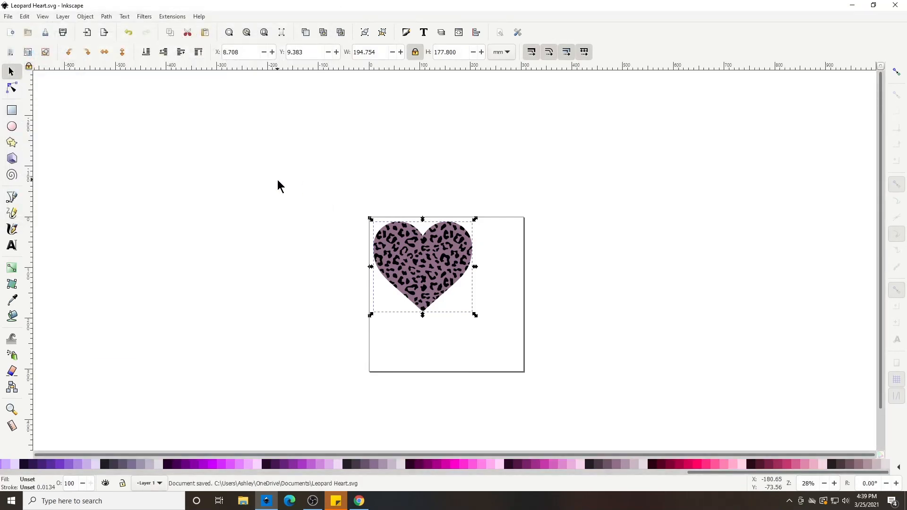